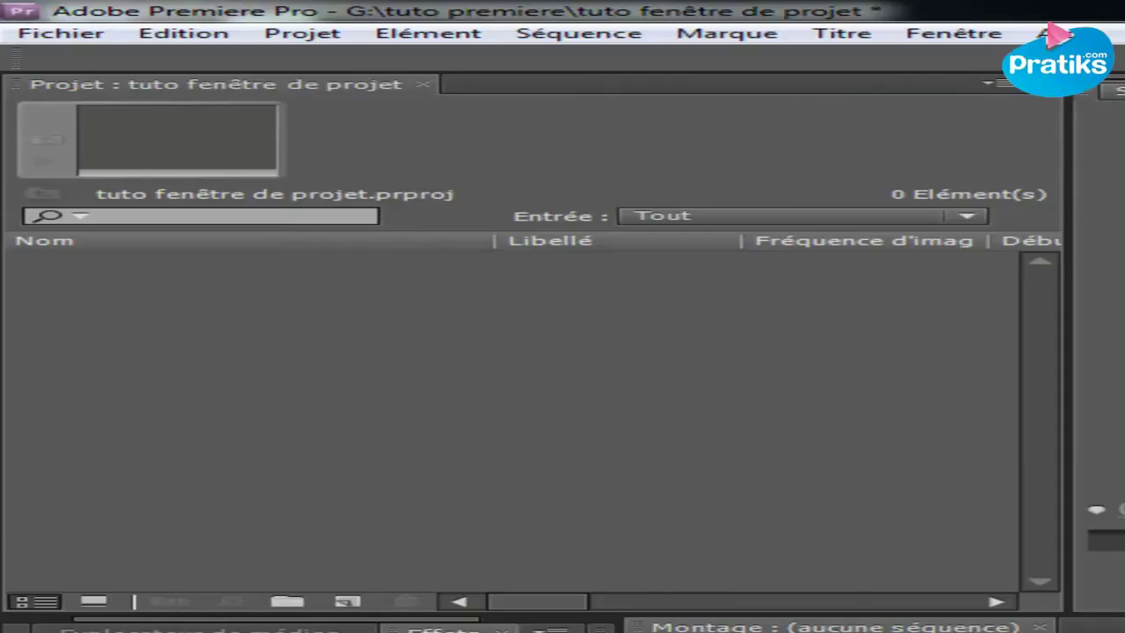
{"action": "right_click", "coordinate": [458, 416]}
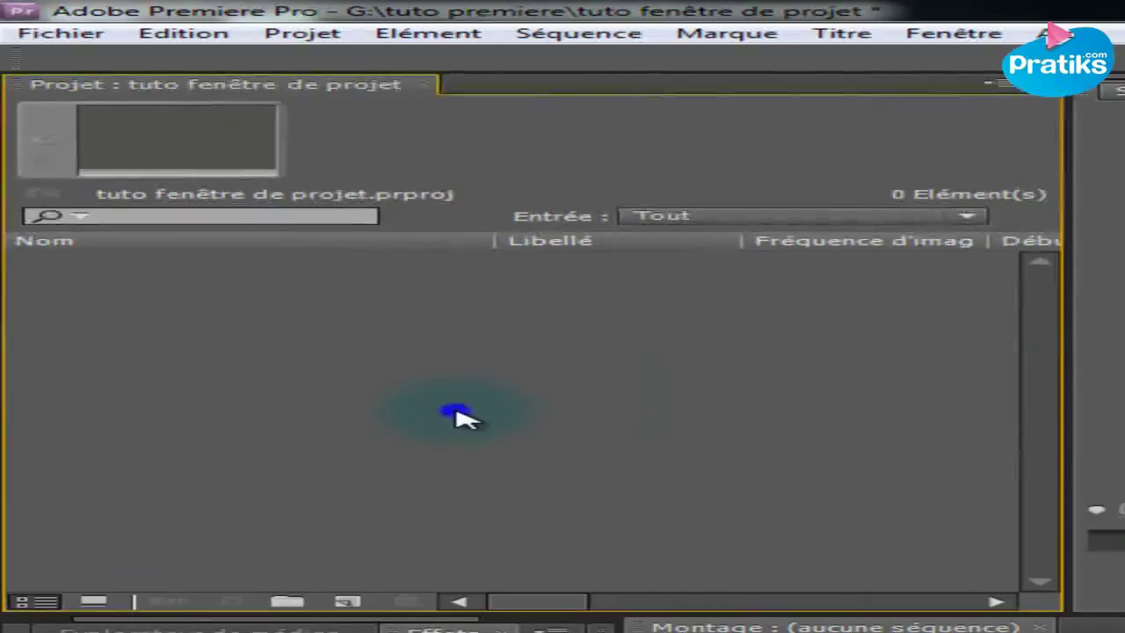
{"action": "left_click", "coordinate": [66, 34]}
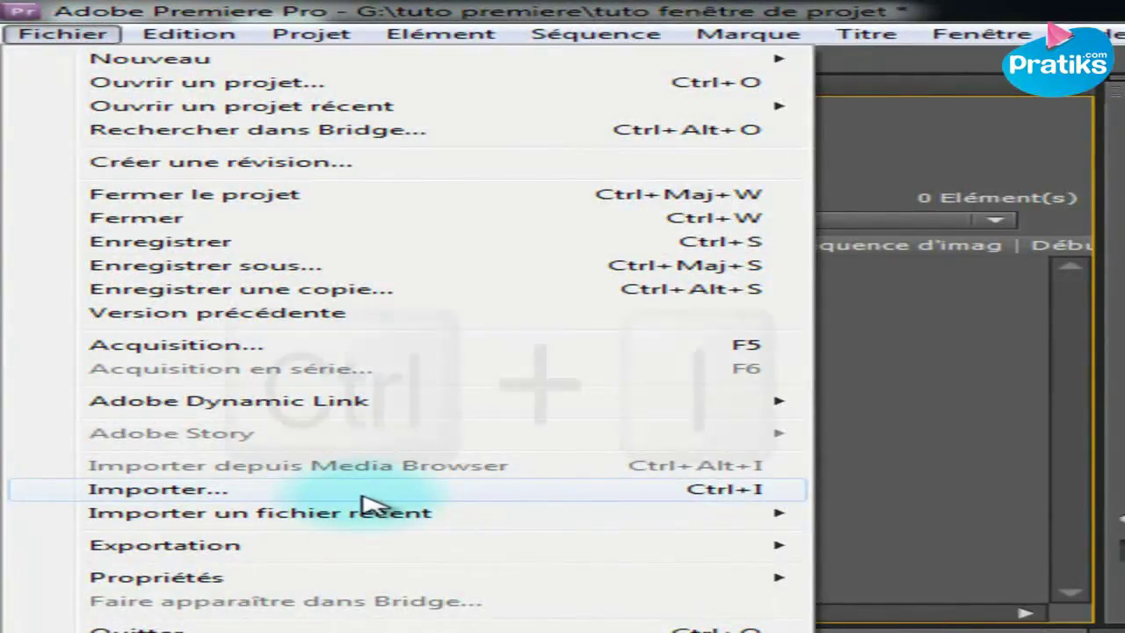
{"action": "left_click", "coordinate": [904, 478]}
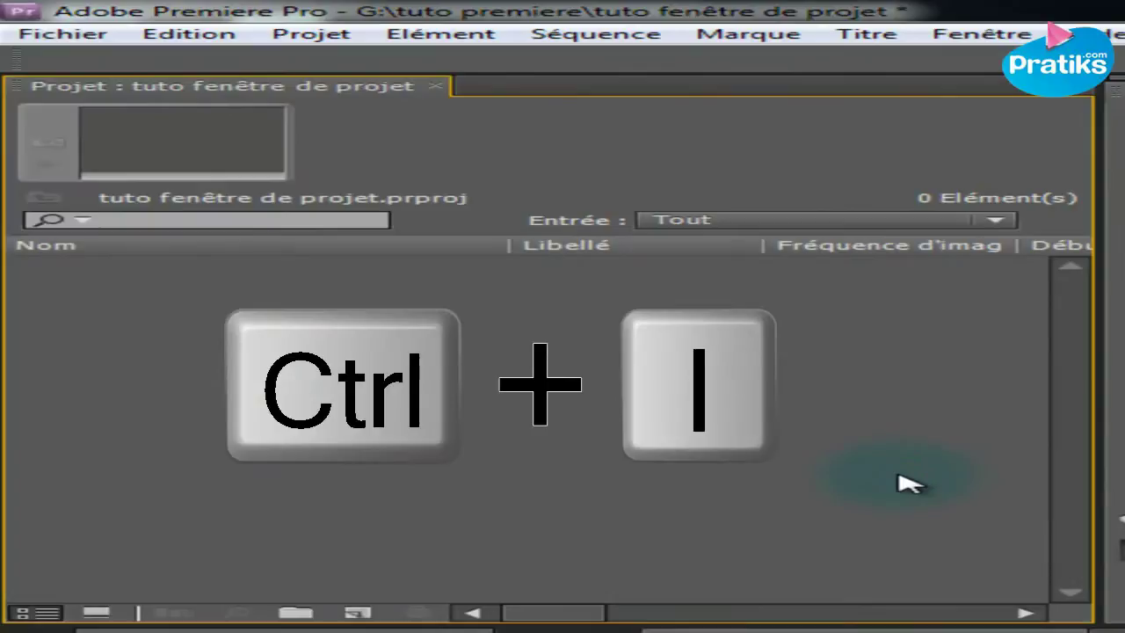
Import all the AVI clips from the MONTAGE > rush folder on Local Disk (C:) into the project
{"action": "right_click", "coordinate": [659, 432]}
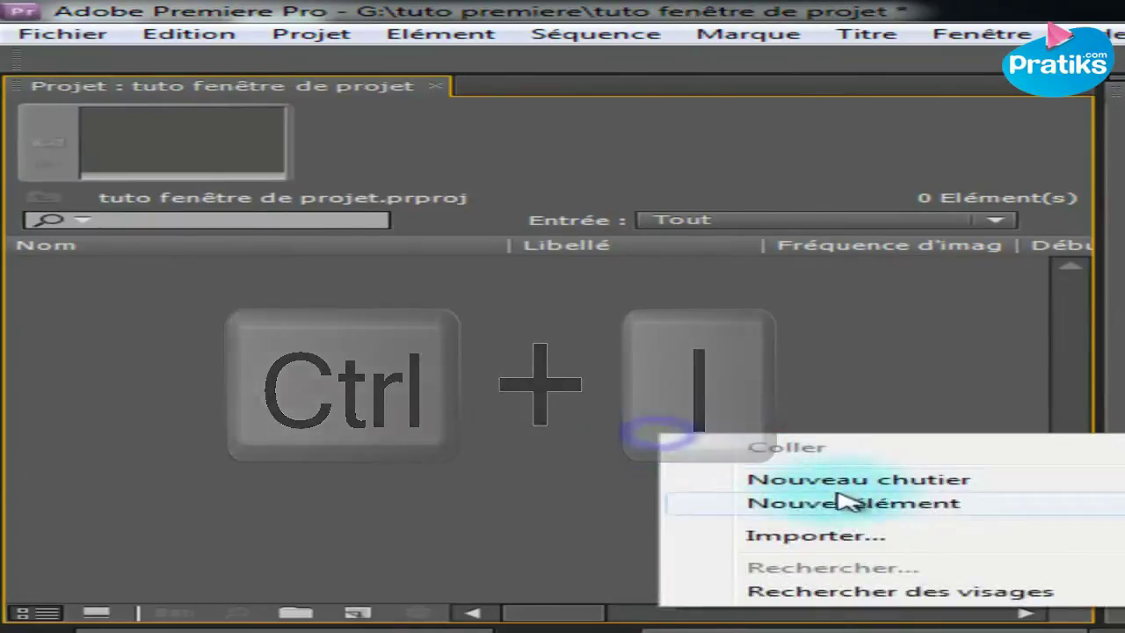
{"action": "left_click", "coordinate": [844, 536]}
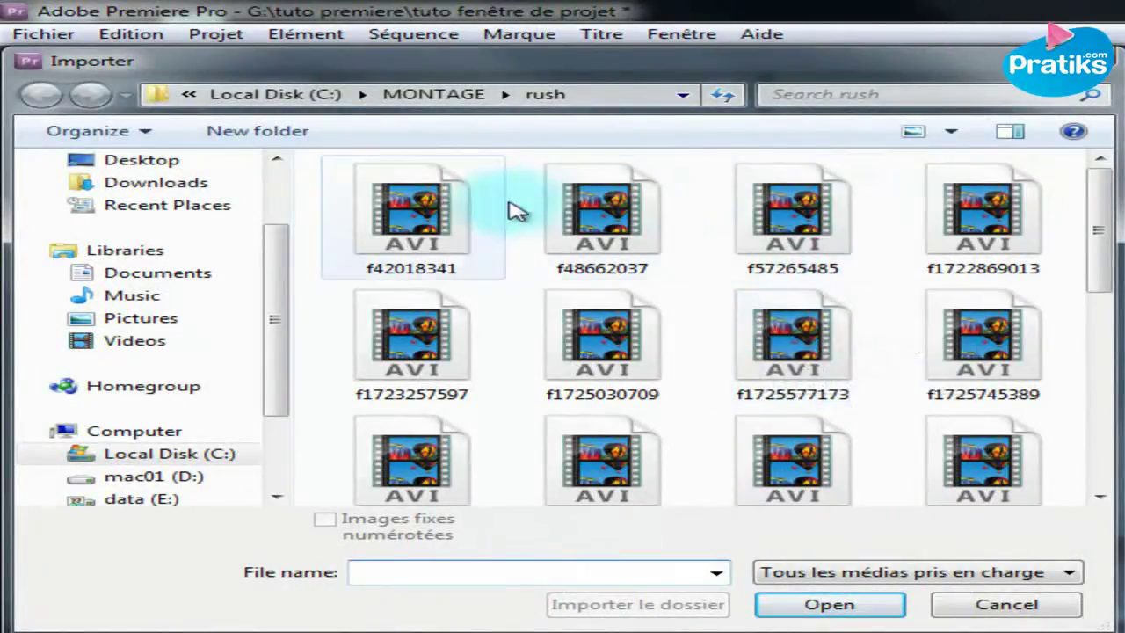
{"action": "left_click_drag", "start_coordinate": [296, 281], "coordinate": [296, 354]}
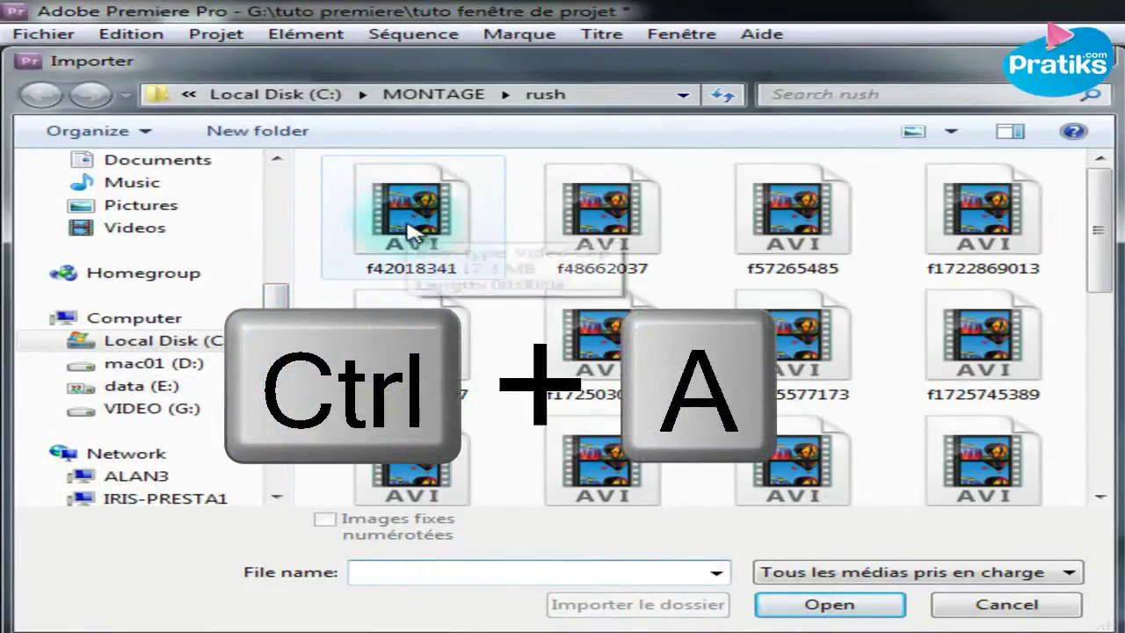
{"action": "left_click", "coordinate": [448, 230]}
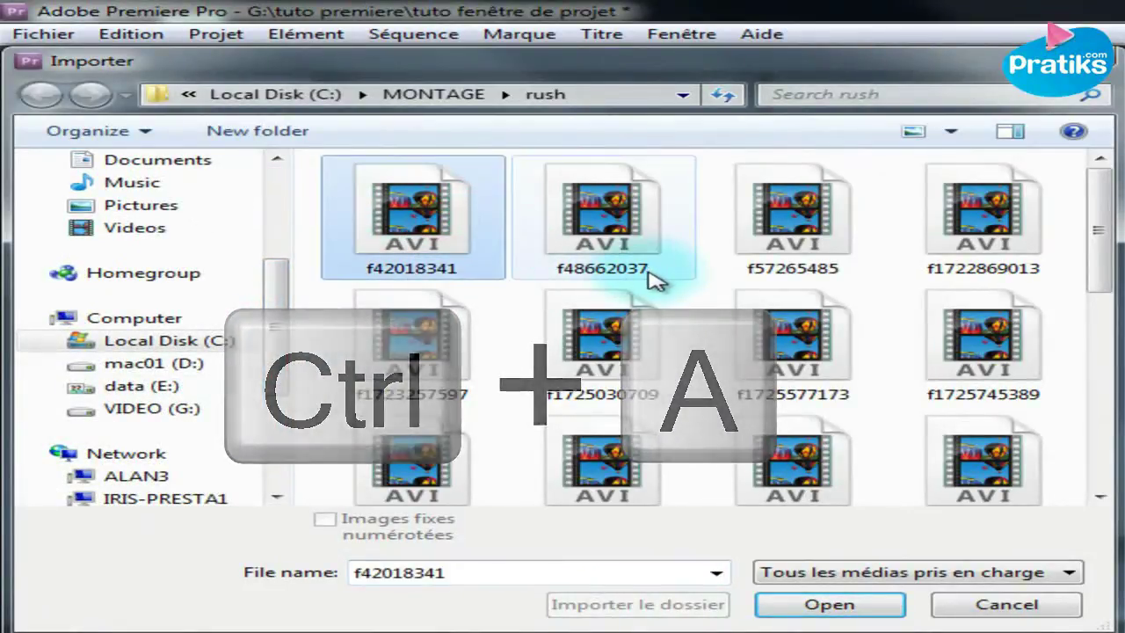
{"action": "key", "text": "ctrl+a"}
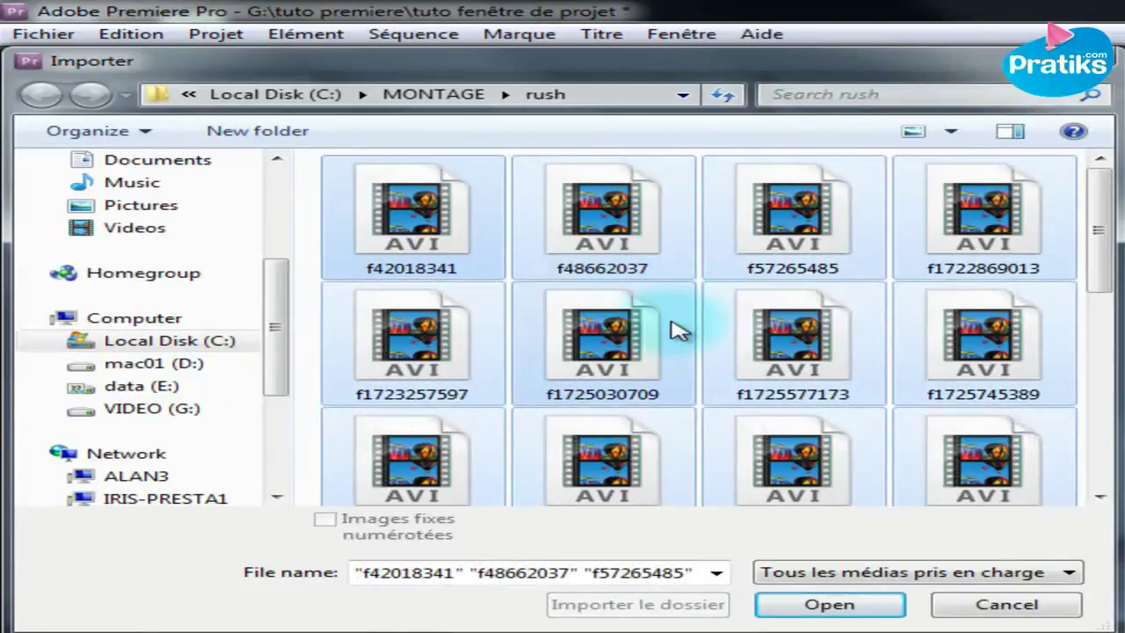
{"action": "left_click", "coordinate": [879, 610]}
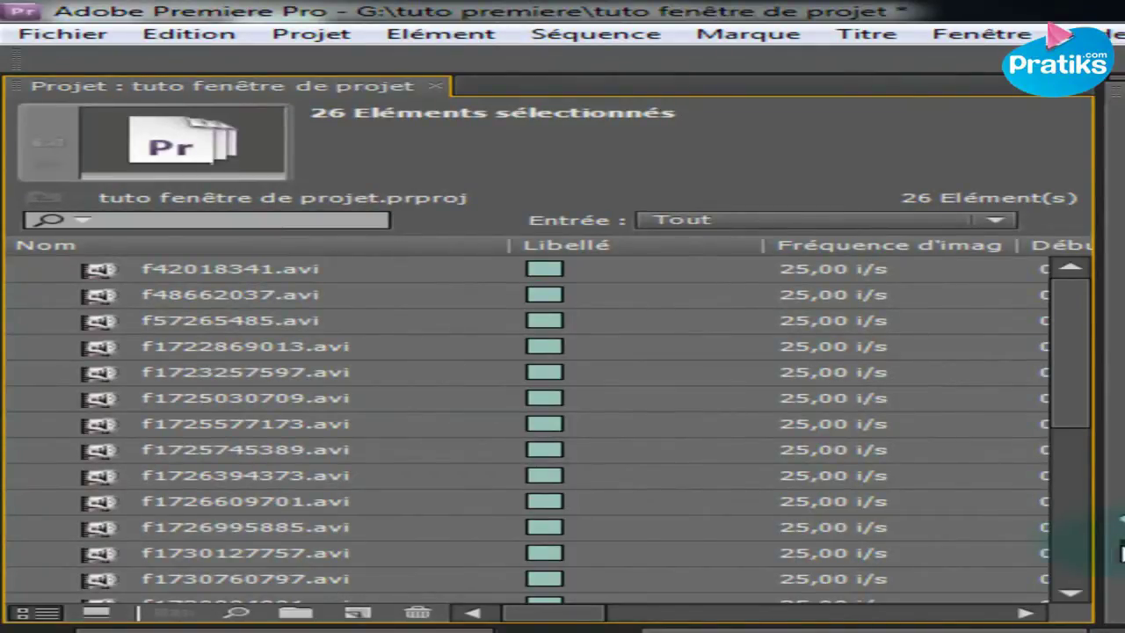
Preview the clip f42018341.avi in the source monitor and rename it "flou casque"
{"action": "left_click", "coordinate": [1069, 377]}
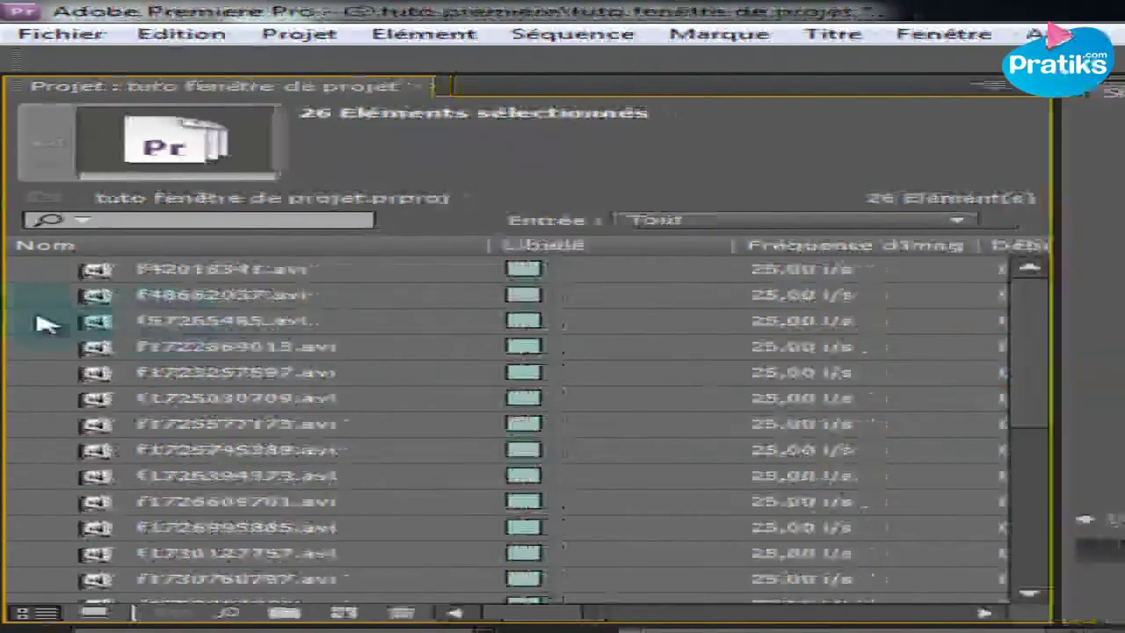
{"action": "left_click", "coordinate": [38, 320]}
{"action": "double_click", "coordinate": [59, 269]}
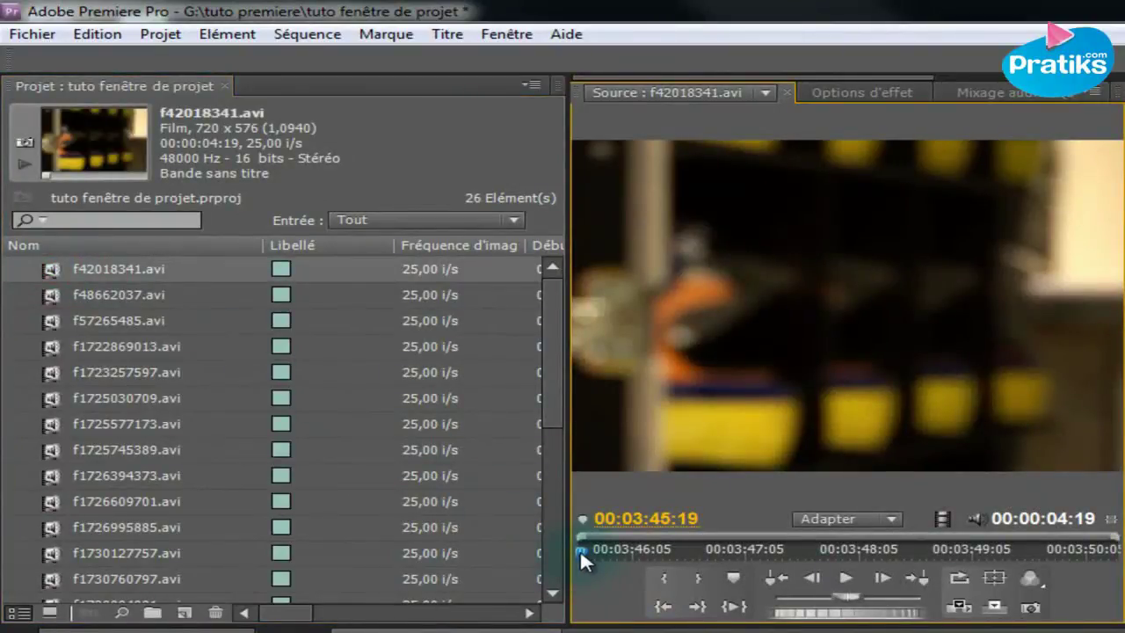
{"action": "left_click_drag", "start_coordinate": [580, 545], "coordinate": [541, 569]}
{"action": "left_click", "coordinate": [117, 269]}
{"action": "type", "text": "flou casque"}
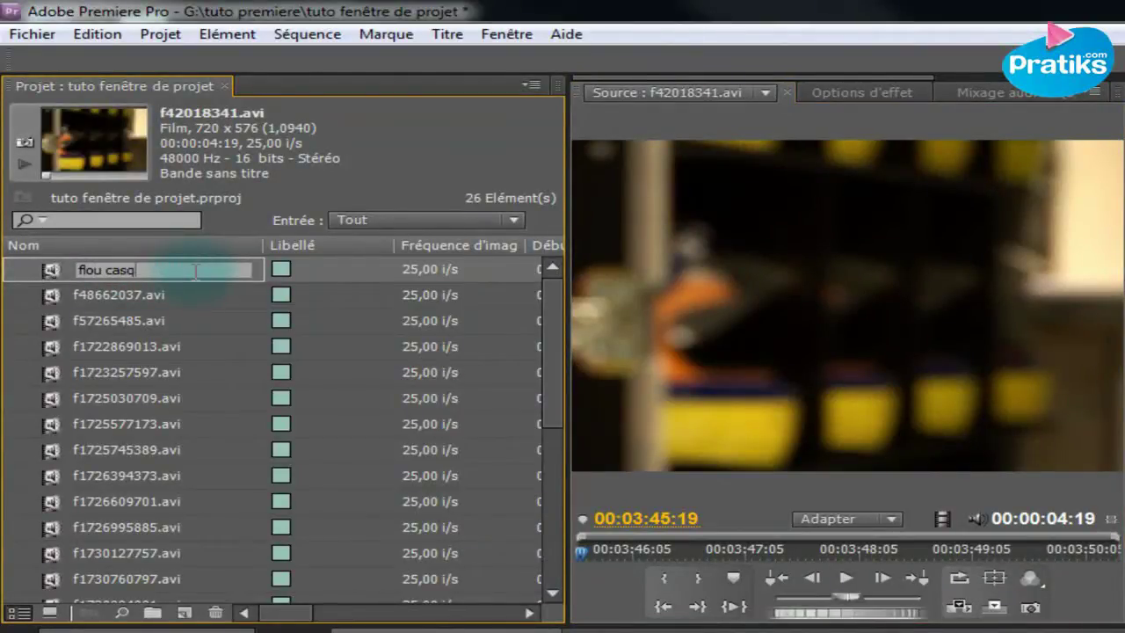
Preview the clip f48662037.avi through to near its end in the source monitor and rename it "depart pilote"
{"action": "left_click", "coordinate": [51, 294]}
{"action": "double_click", "coordinate": [60, 291]}
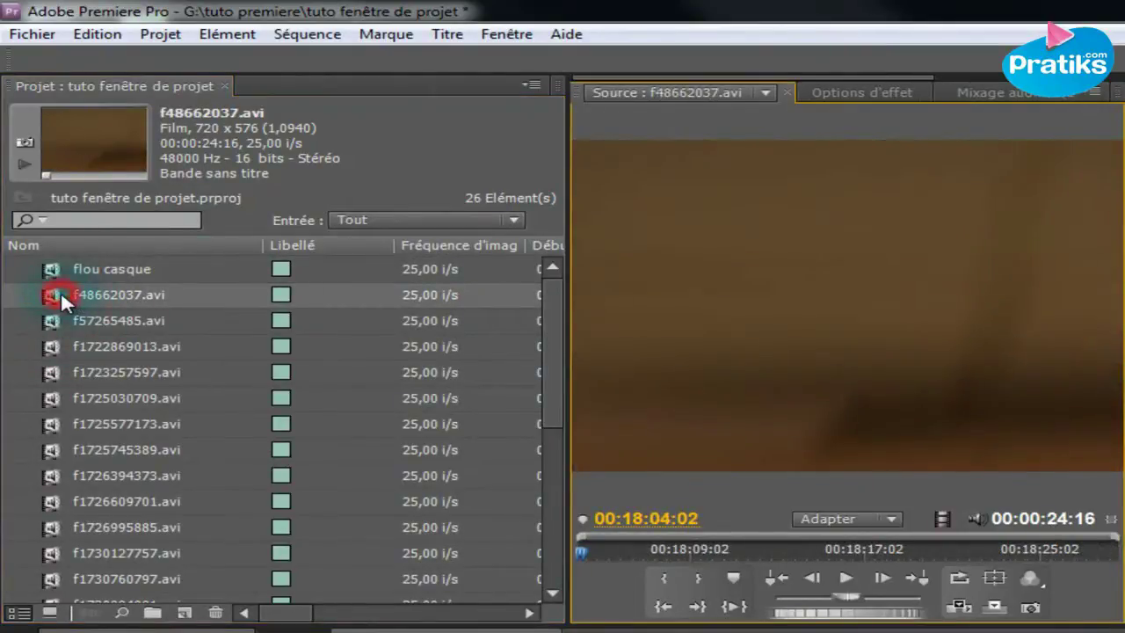
{"action": "left_click_drag", "start_coordinate": [592, 548], "coordinate": [1072, 607]}
{"action": "left_click", "coordinate": [97, 296]}
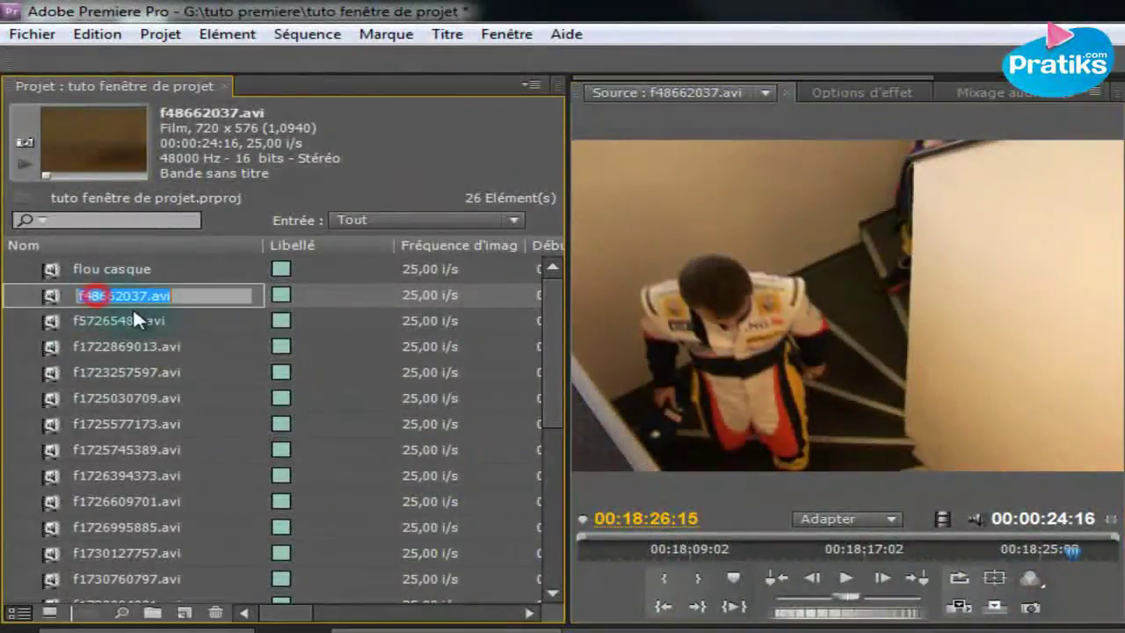
{"action": "type", "text": "depart"}
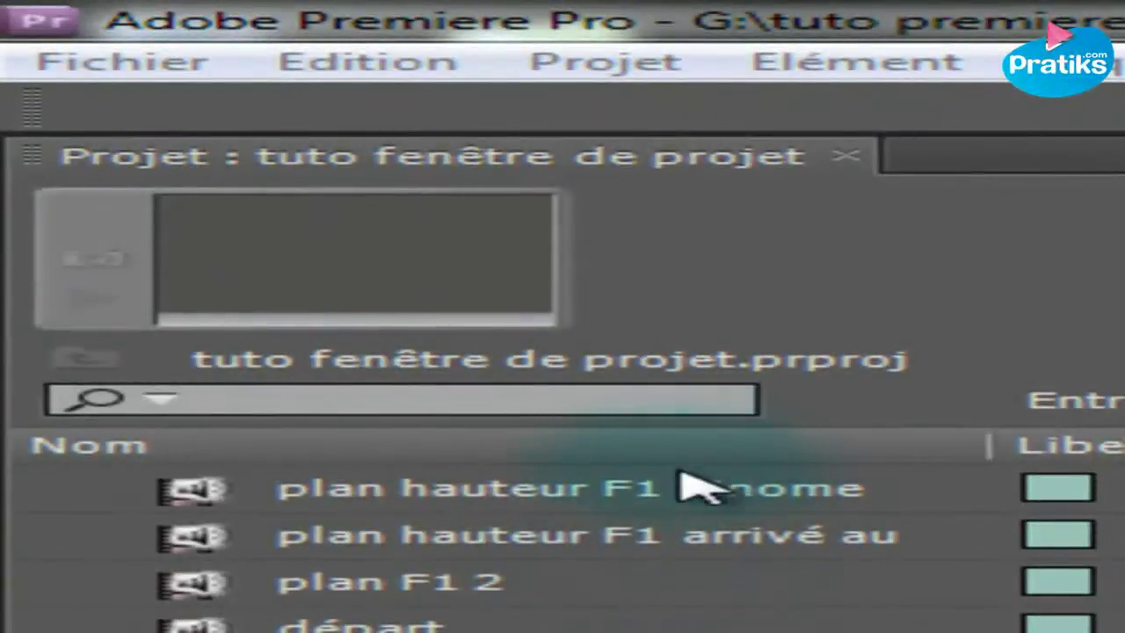
Preview the clip "plan hauteur F1 binome" in the project's thumbnail viewer, playing it and returning to its start
{"action": "left_click", "coordinate": [213, 497]}
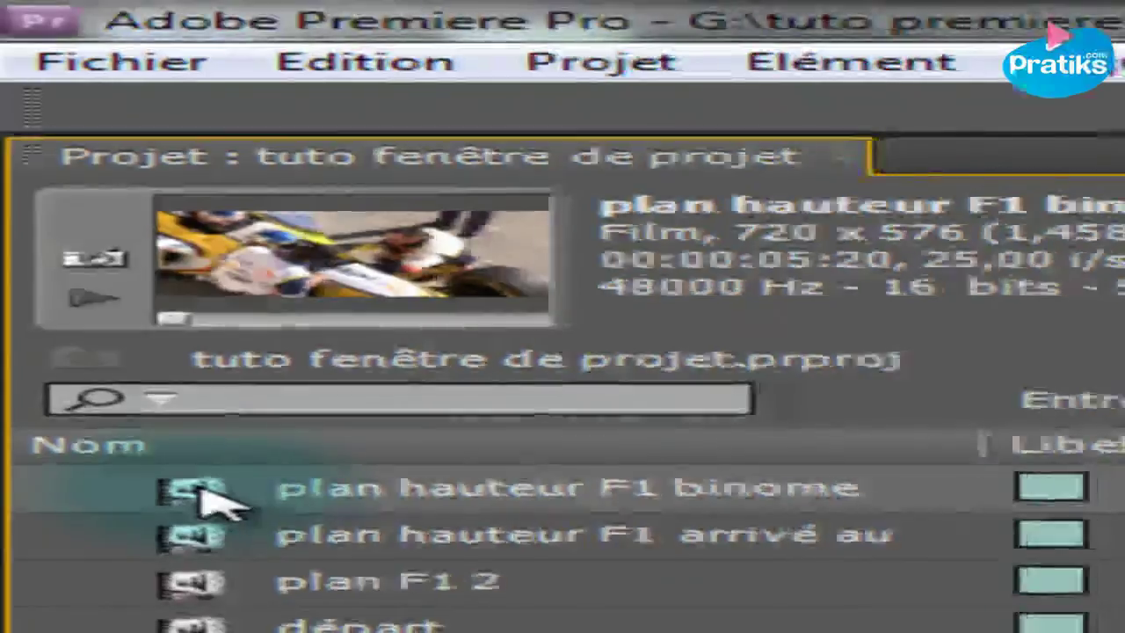
{"action": "double_click", "coordinate": [204, 493]}
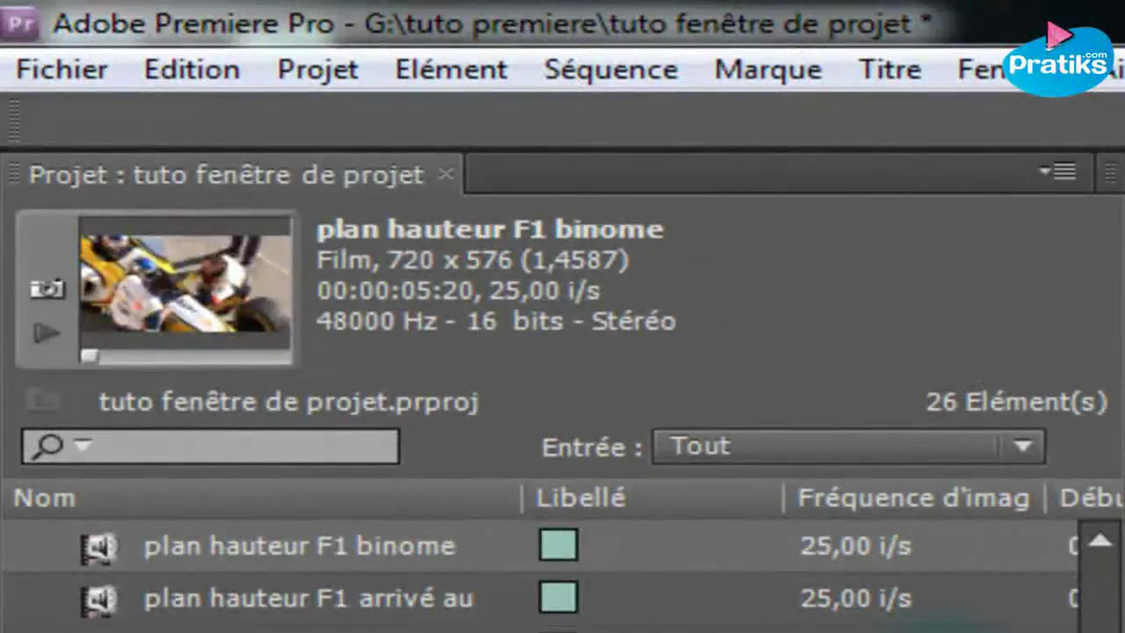
{"action": "left_click", "coordinate": [46, 332]}
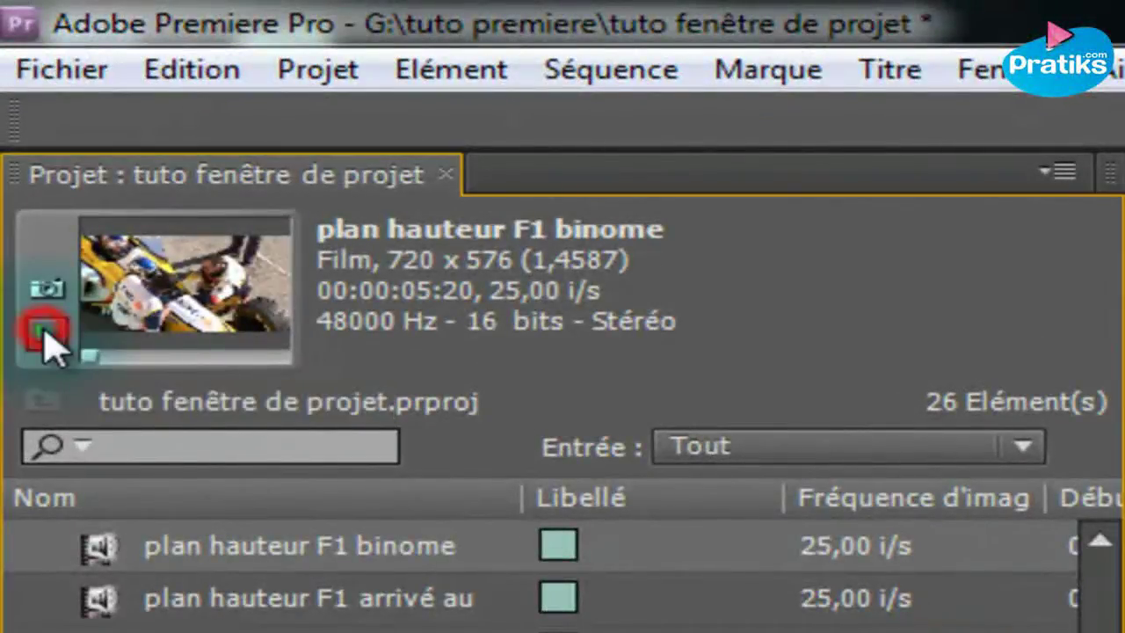
{"action": "left_click", "coordinate": [264, 355]}
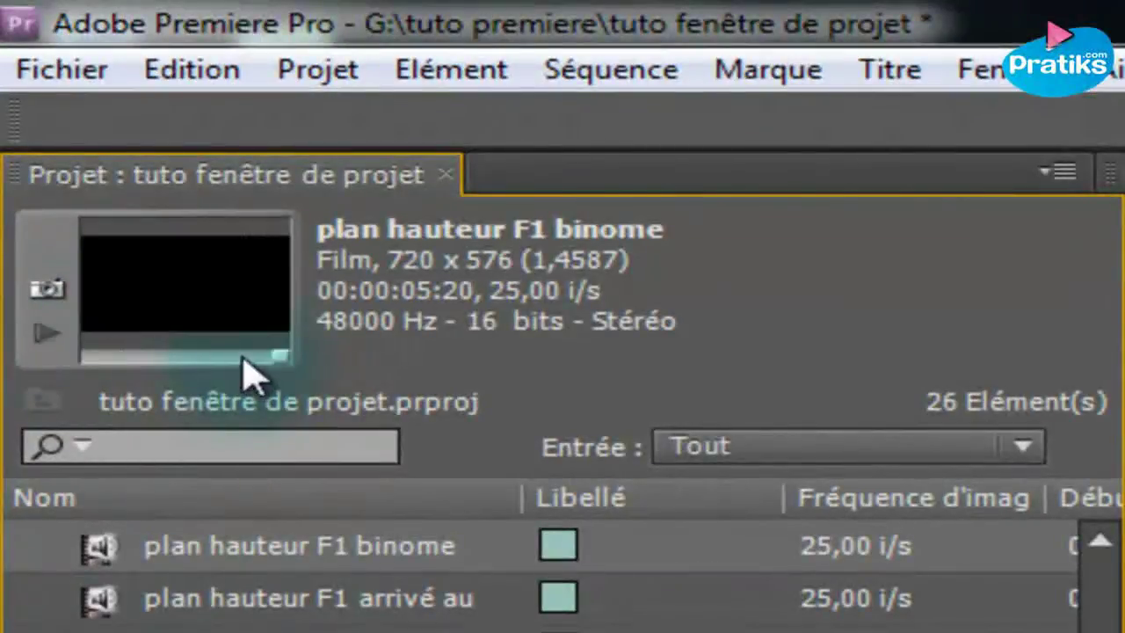
{"action": "left_click_drag", "start_coordinate": [84, 356], "coordinate": [56, 317]}
{"action": "left_click", "coordinate": [93, 393]}
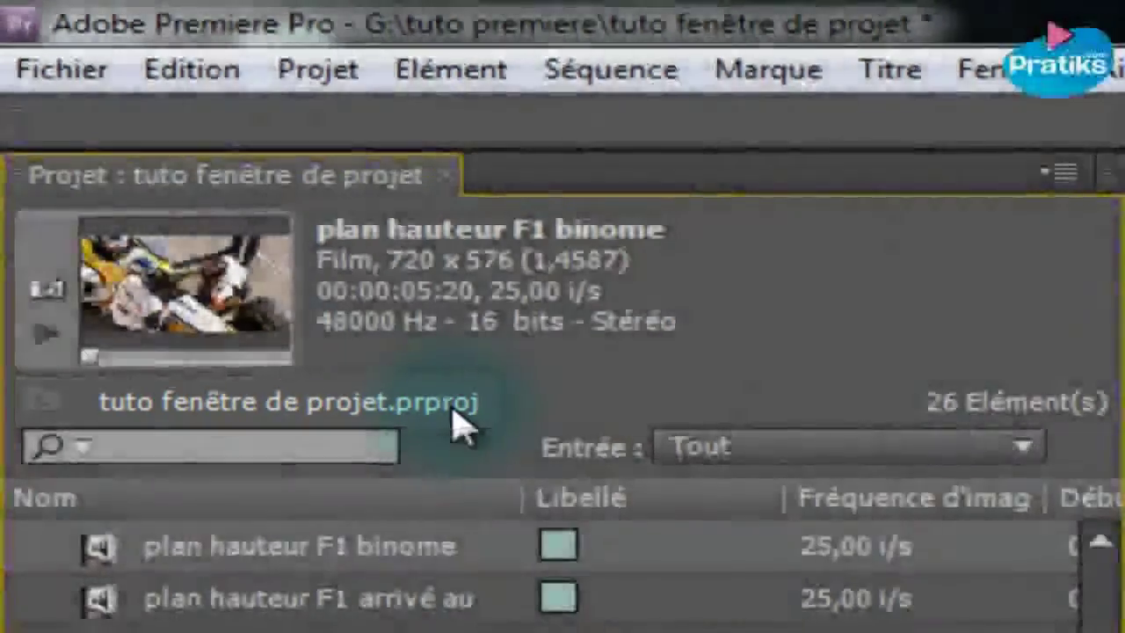
Search the project's clips for "casque"
{"action": "left_click", "coordinate": [140, 448]}
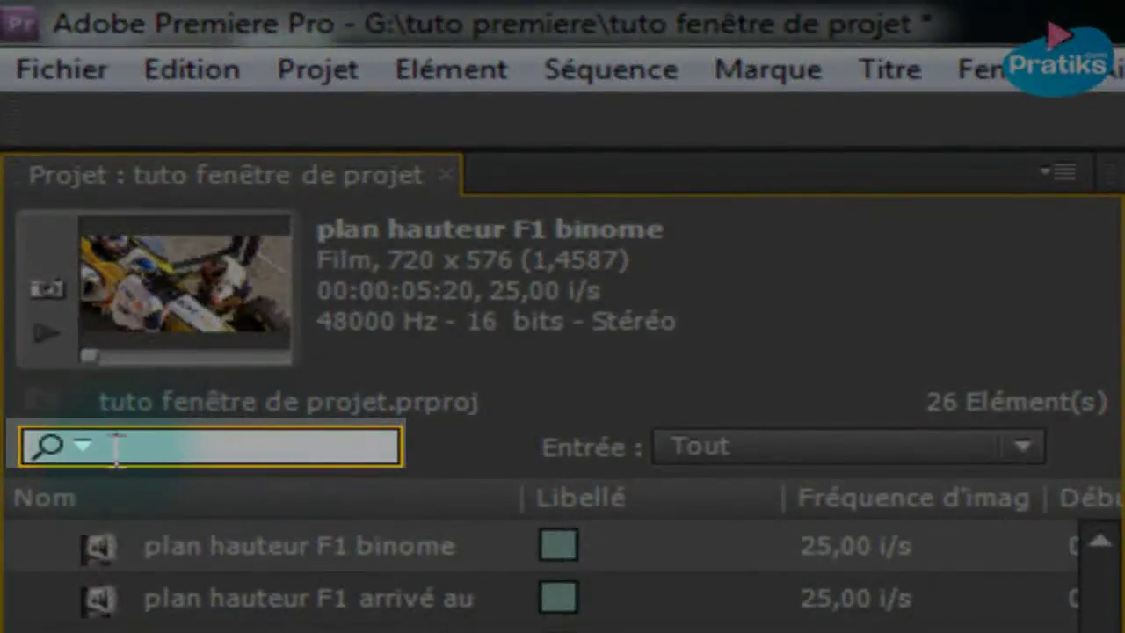
{"action": "left_click", "coordinate": [115, 448]}
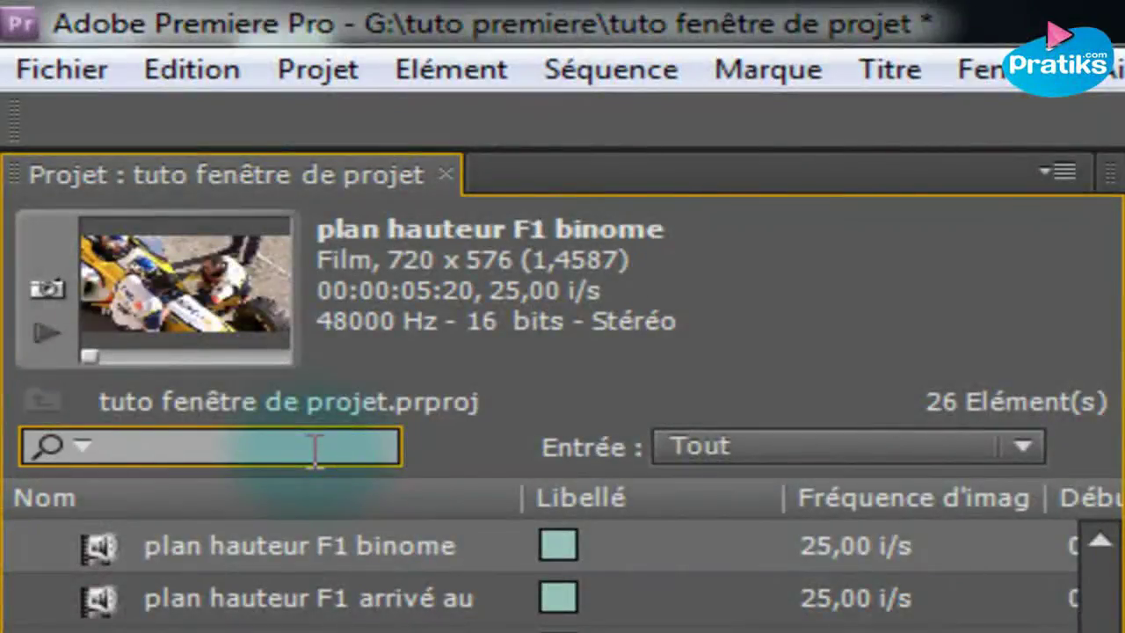
{"action": "type", "text": "casque"}
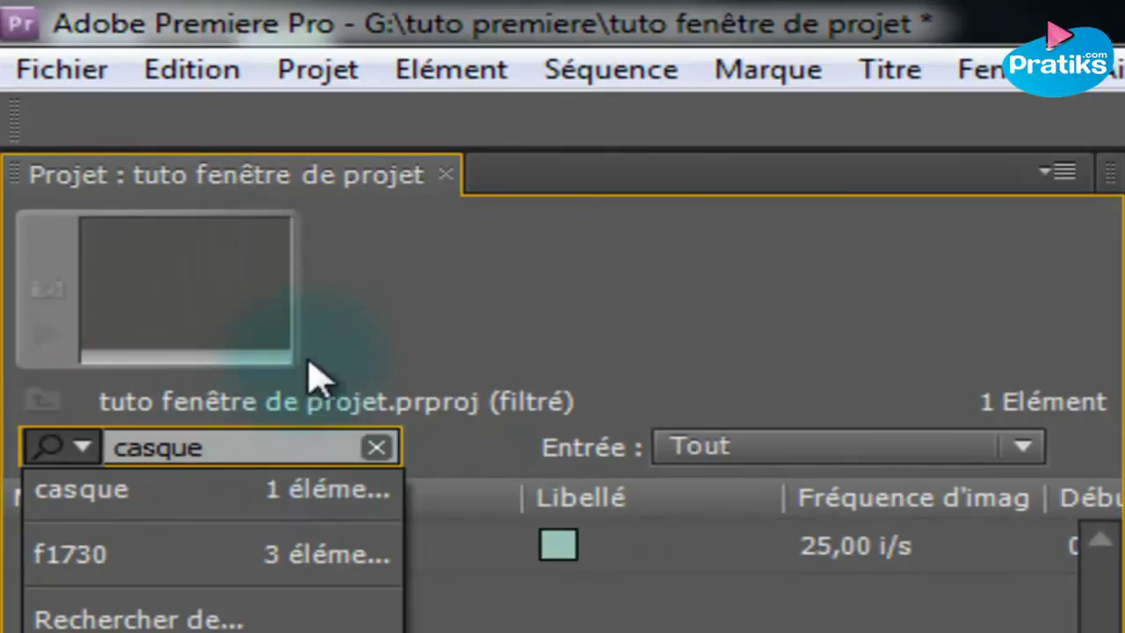
{"action": "left_click", "coordinate": [123, 543]}
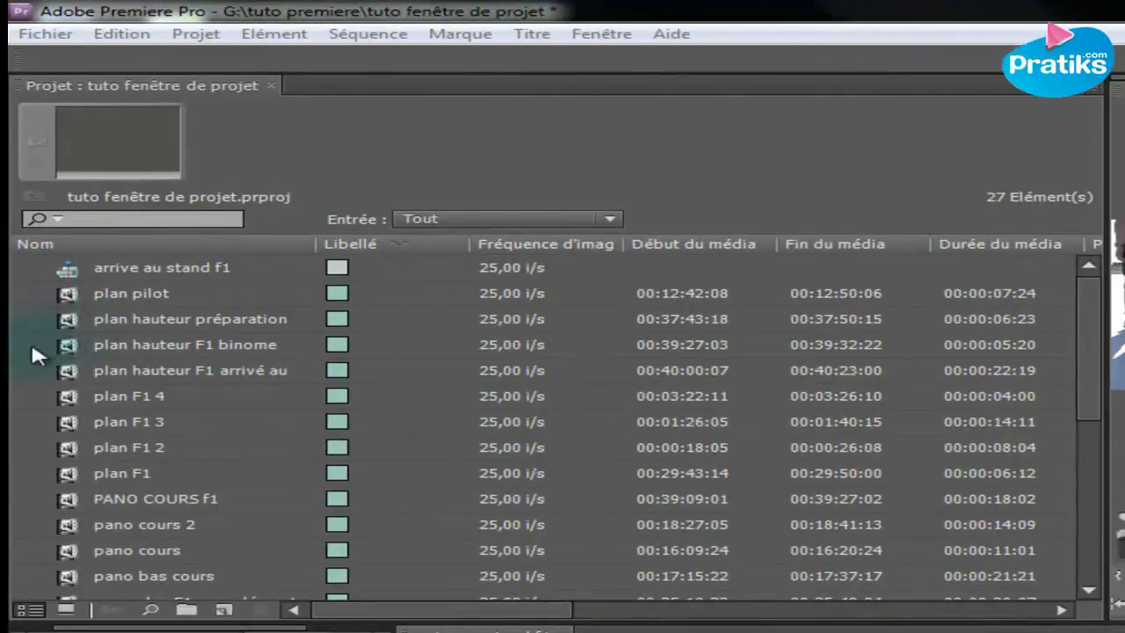
Create a new bin named "rush" in the project
{"action": "scroll", "coordinate": [32, 345], "scroll_direction": "down", "scroll_amount": 4}
{"action": "scroll", "coordinate": [31, 346], "scroll_direction": "down", "scroll_amount": 10}
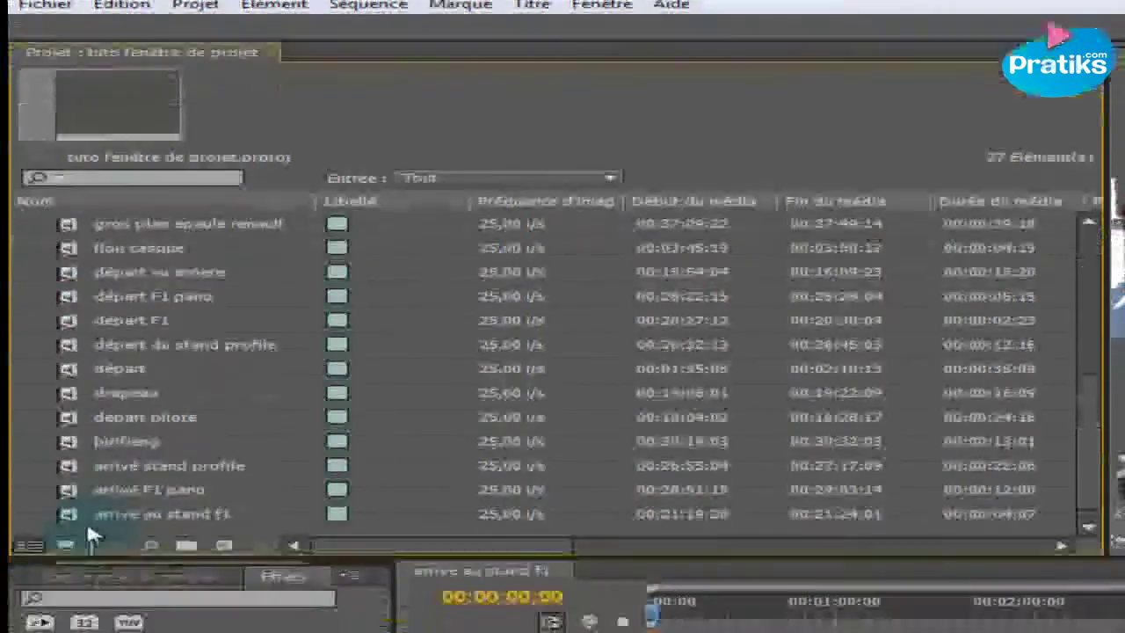
{"action": "right_click", "coordinate": [87, 596]}
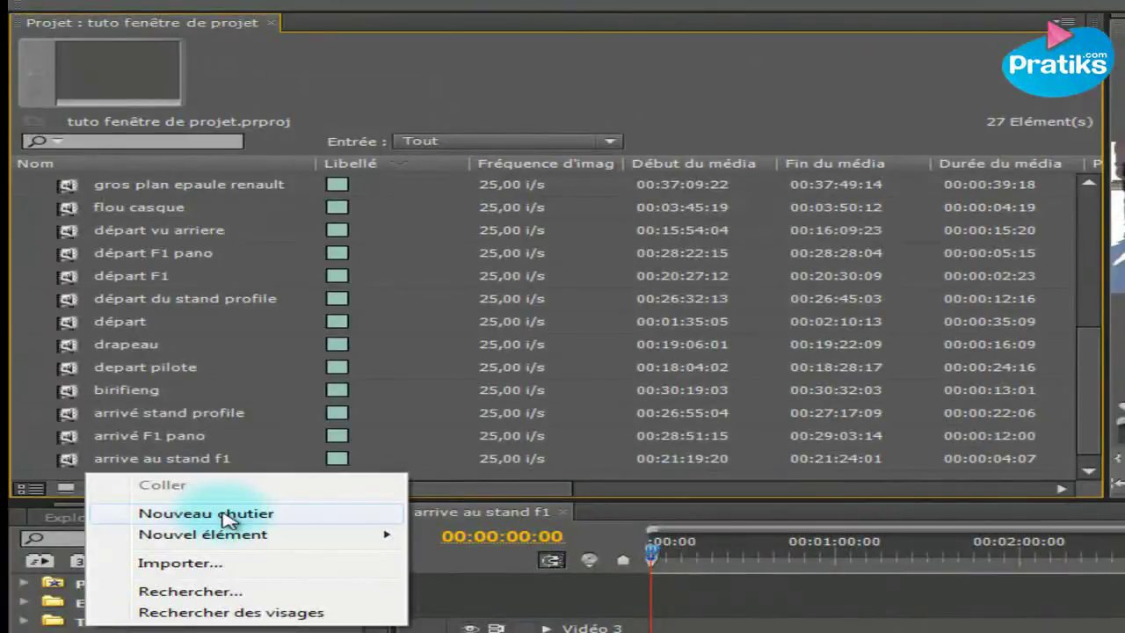
{"action": "left_click", "coordinate": [222, 515]}
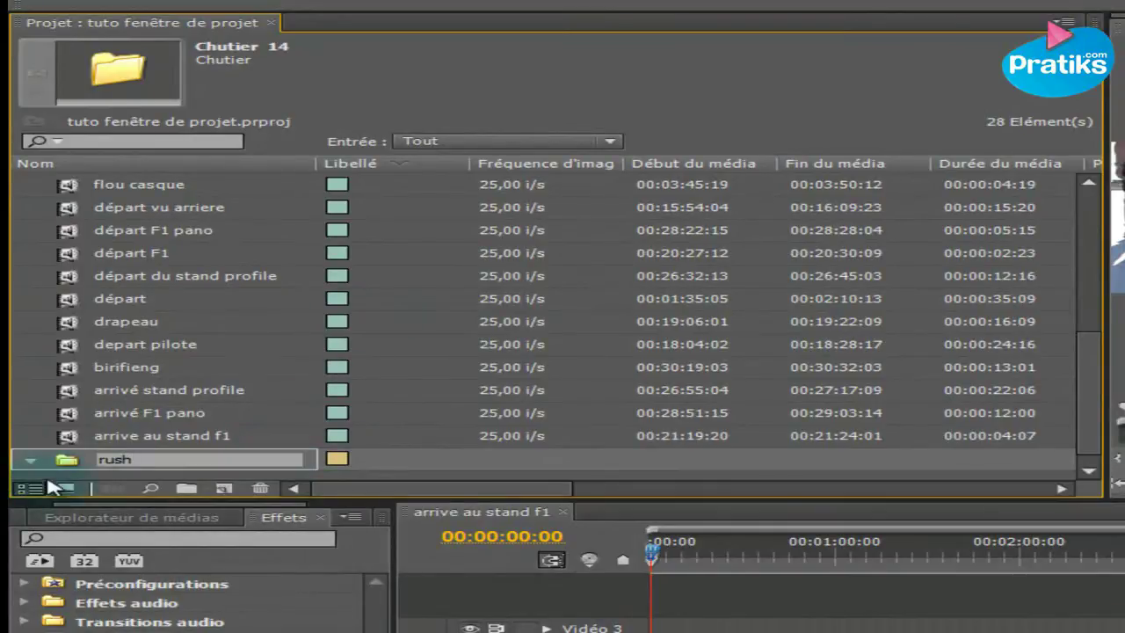
{"action": "left_click", "coordinate": [63, 454]}
Move all the video clips into the rush bin, leaving the arrive au stand f1 sequence outside, and collapse the bin
{"action": "scroll", "coordinate": [69, 469], "scroll_direction": "up", "scroll_amount": 1}
{"action": "scroll", "coordinate": [52, 461], "scroll_direction": "up", "scroll_amount": 6}
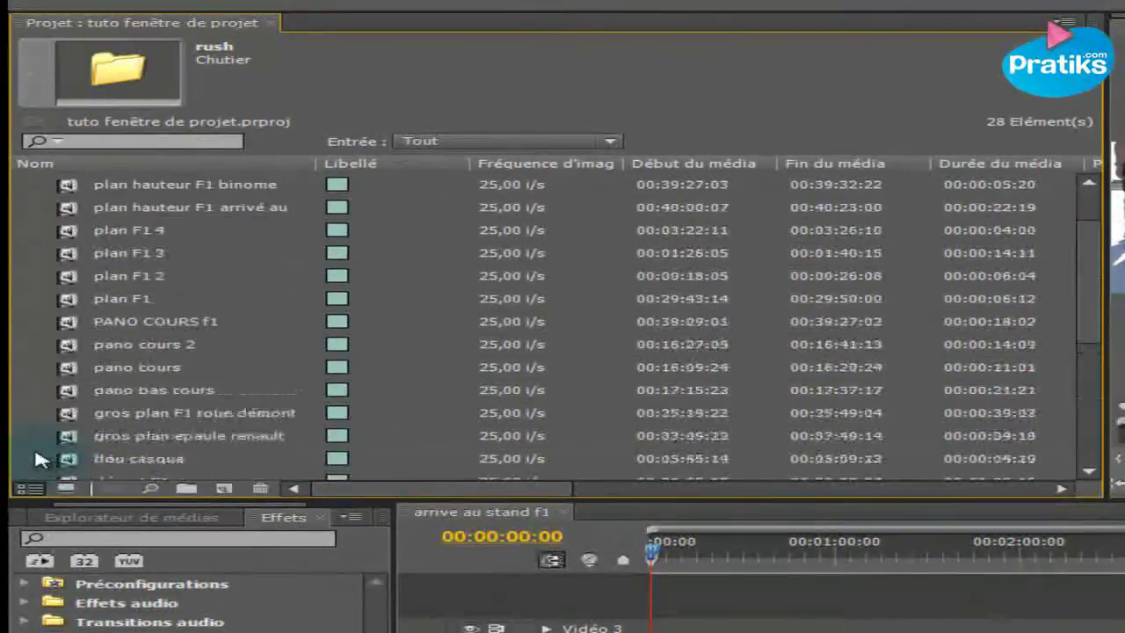
{"action": "left_click_drag", "start_coordinate": [42, 209], "coordinate": [68, 436]}
{"action": "scroll", "coordinate": [71, 475], "scroll_direction": "down", "scroll_amount": 5}
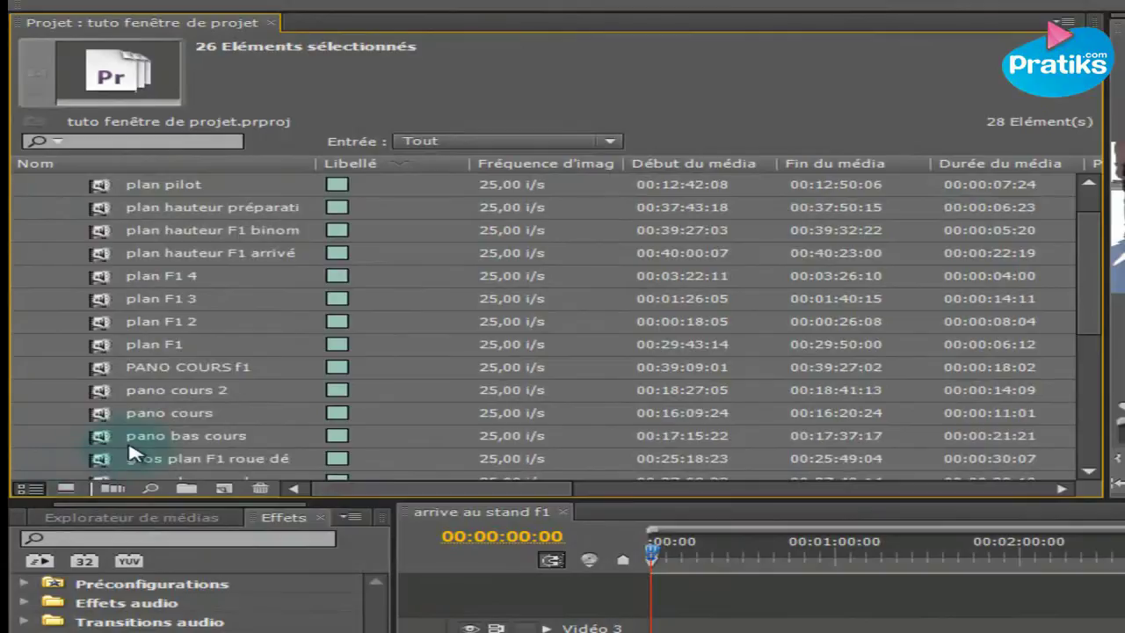
{"action": "scroll", "coordinate": [127, 444], "scroll_direction": "up", "scroll_amount": 1}
{"action": "left_click", "coordinate": [30, 209]}
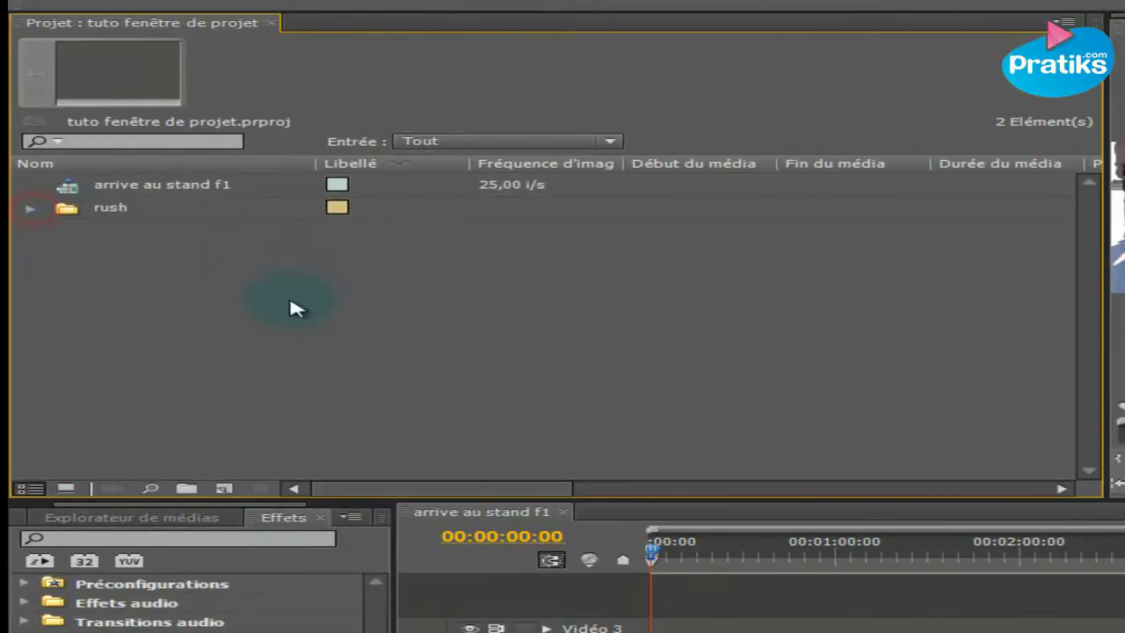
Create two more bins in the project, named "photo" and "logo"
{"action": "right_click", "coordinate": [127, 253]}
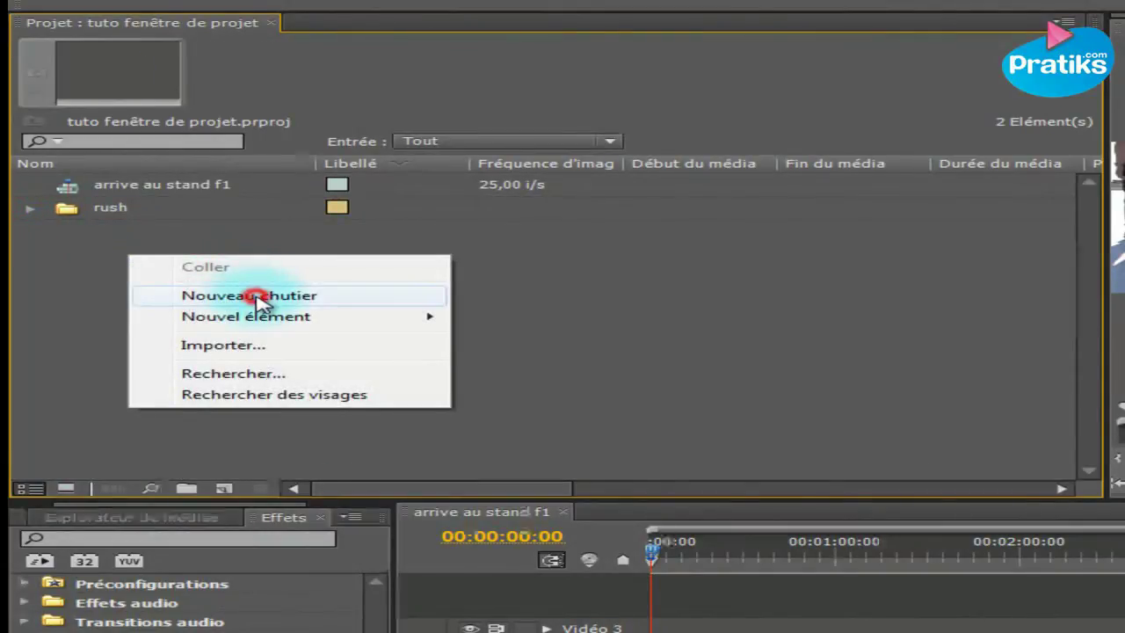
{"action": "left_click", "coordinate": [255, 297]}
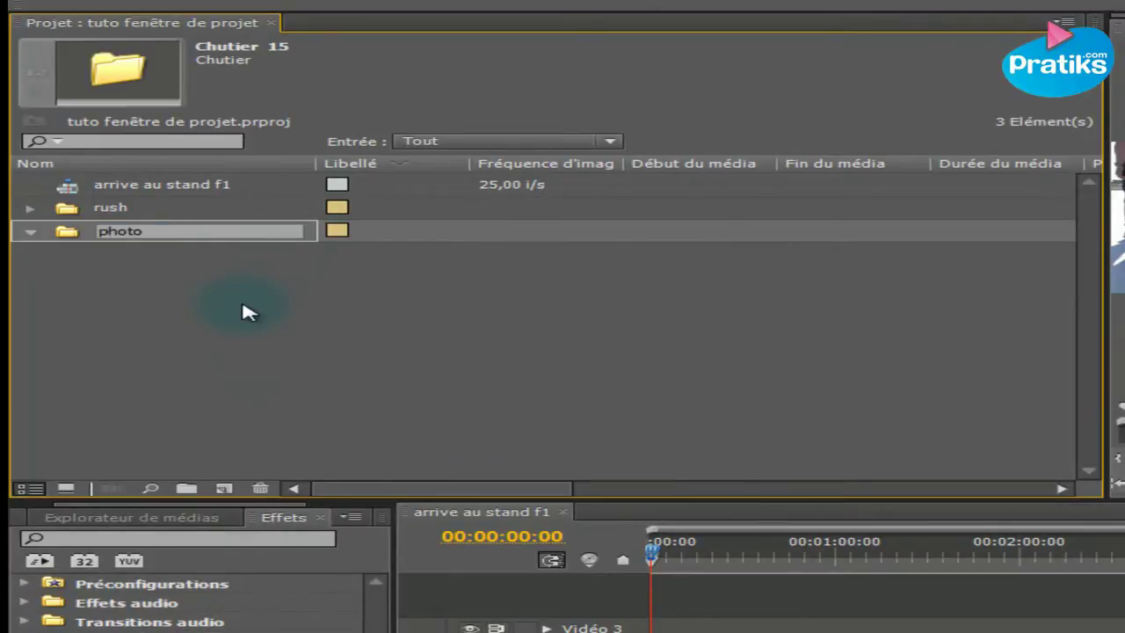
{"action": "left_click", "coordinate": [202, 309]}
{"action": "right_click", "coordinate": [178, 276]}
{"action": "left_click", "coordinate": [262, 316]}
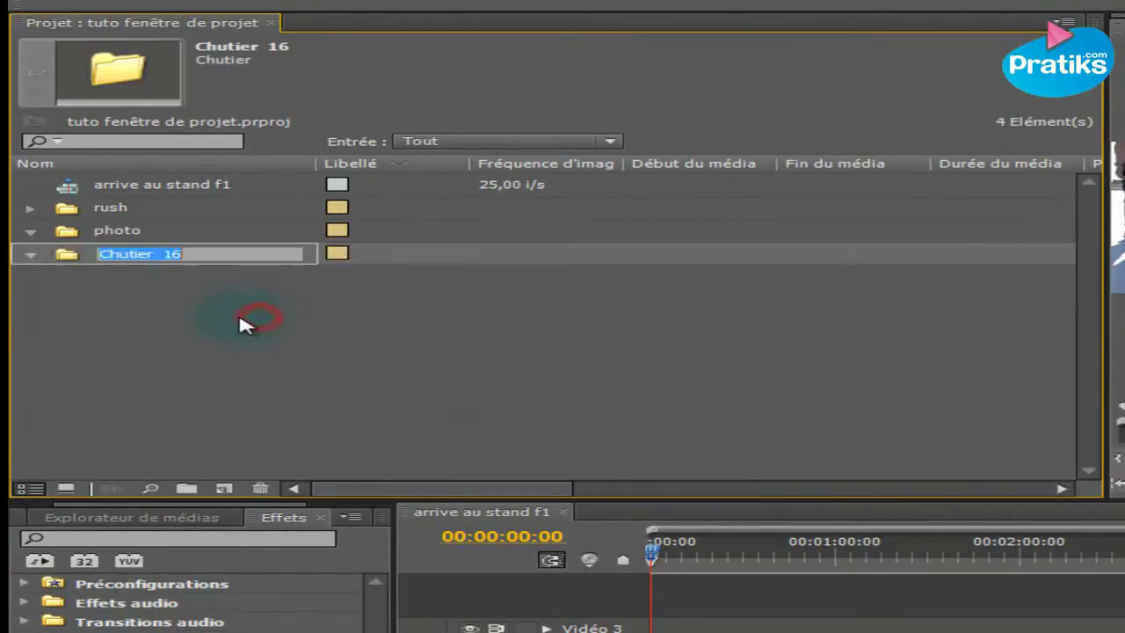
{"action": "left_click", "coordinate": [269, 318]}
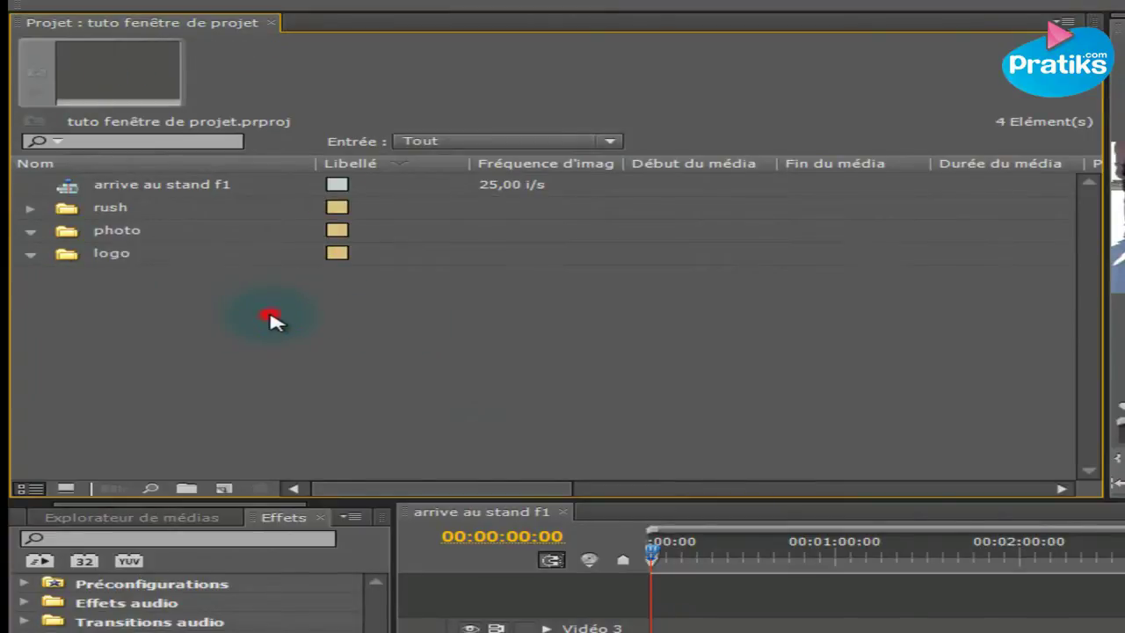
Create two more bins in the project, named "AE" and "TITRE"
{"action": "right_click", "coordinate": [104, 295]}
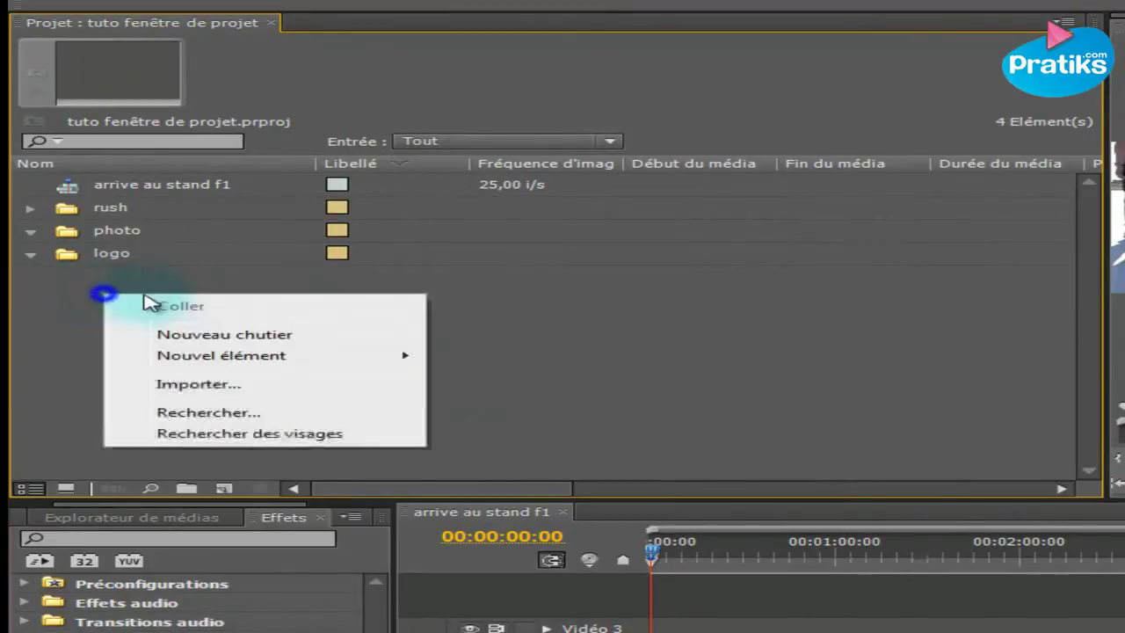
{"action": "left_click", "coordinate": [214, 336]}
{"action": "type", "text": "E"}
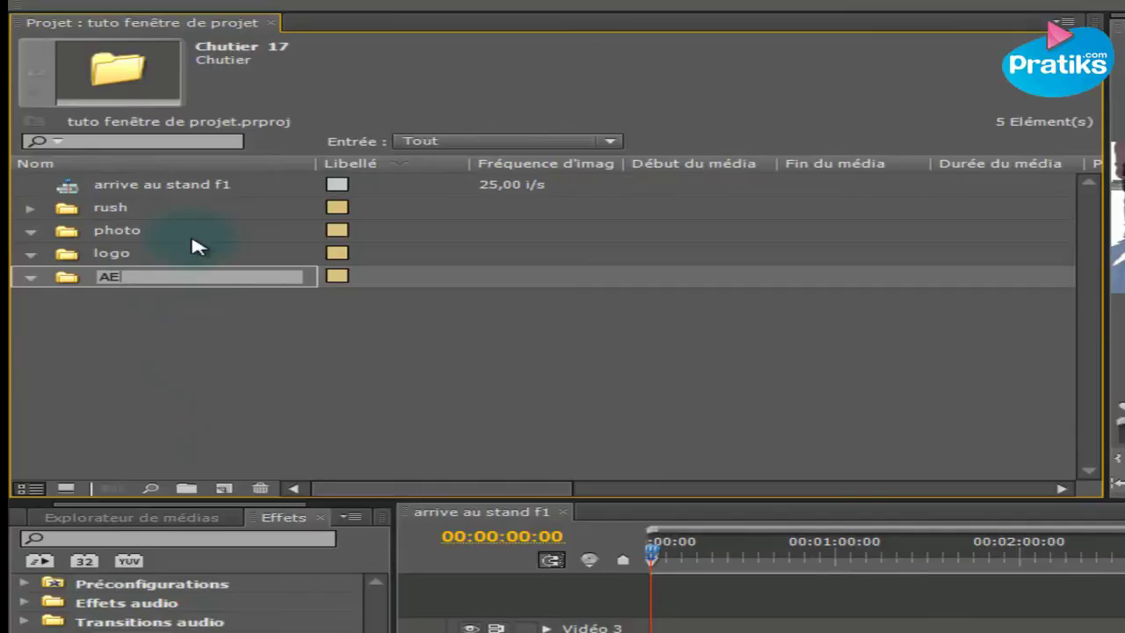
{"action": "right_click", "coordinate": [90, 317]}
{"action": "left_click", "coordinate": [224, 357]}
{"action": "type", "text": "TITRE"}
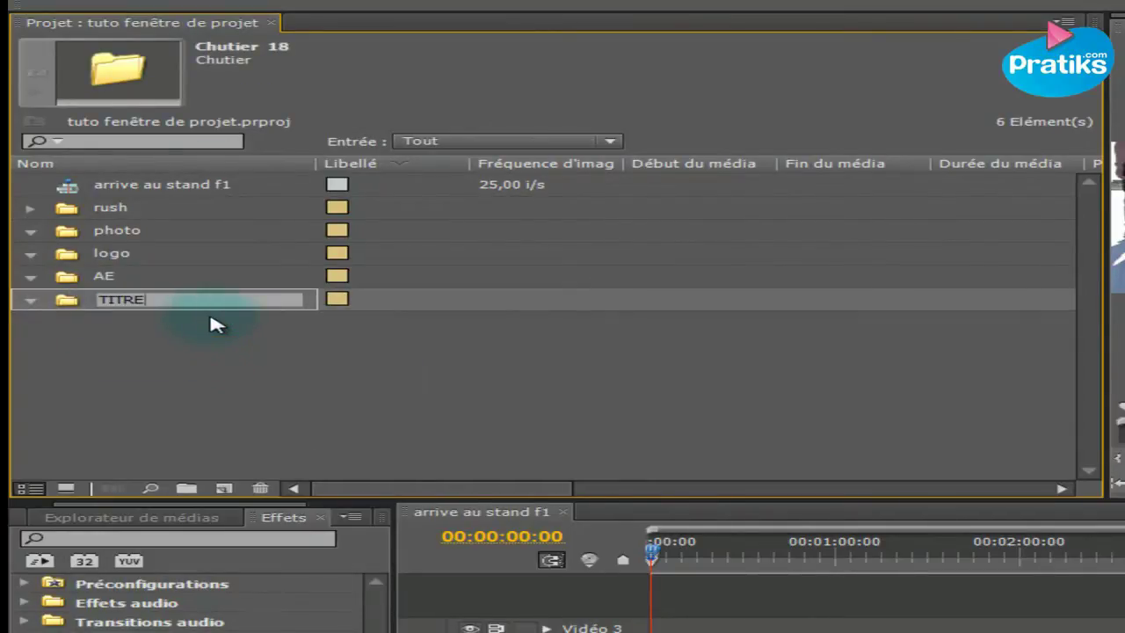
{"action": "left_click", "coordinate": [180, 343]}
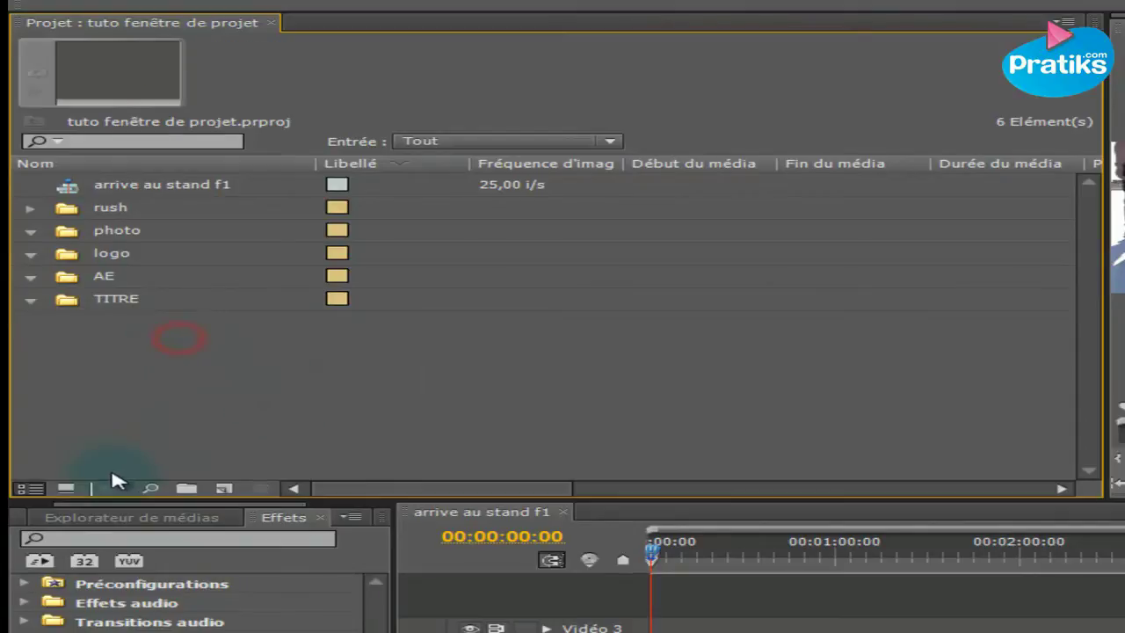
Expand the rush bin and examine the clips' label, Début du média and Fin du média columns
{"action": "left_click", "coordinate": [30, 208]}
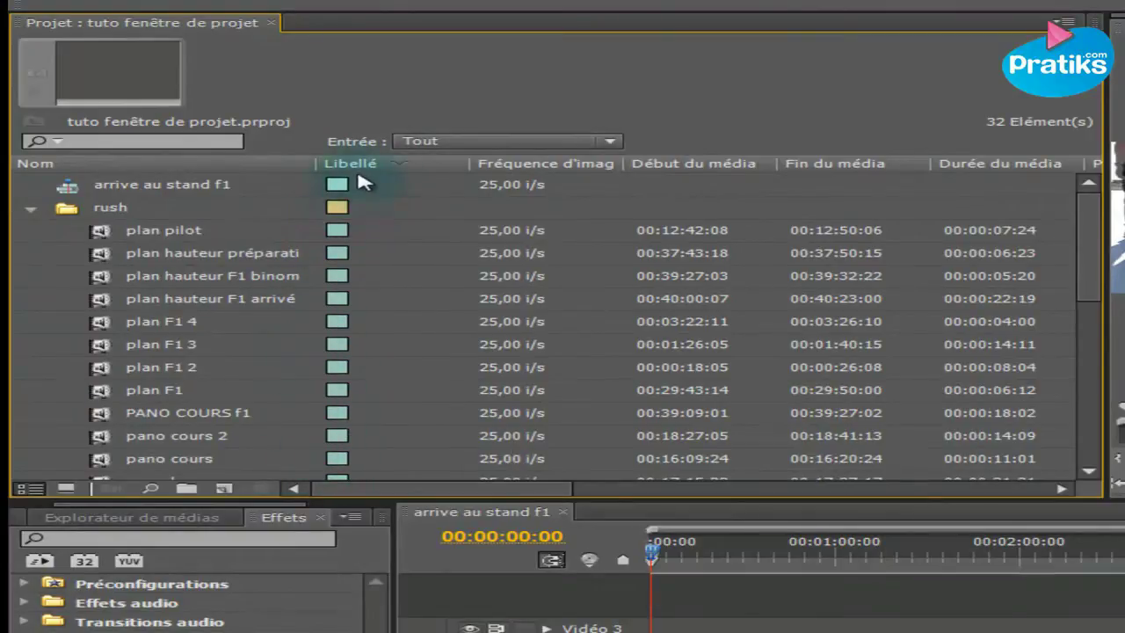
{"action": "left_click", "coordinate": [30, 208]}
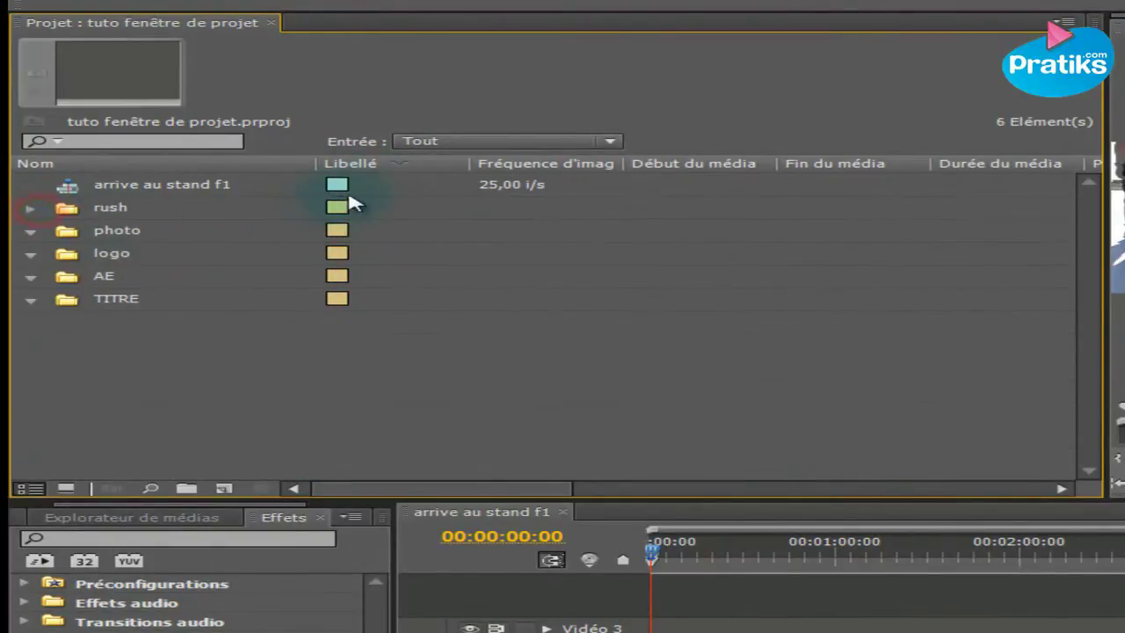
{"action": "left_click", "coordinate": [31, 208]}
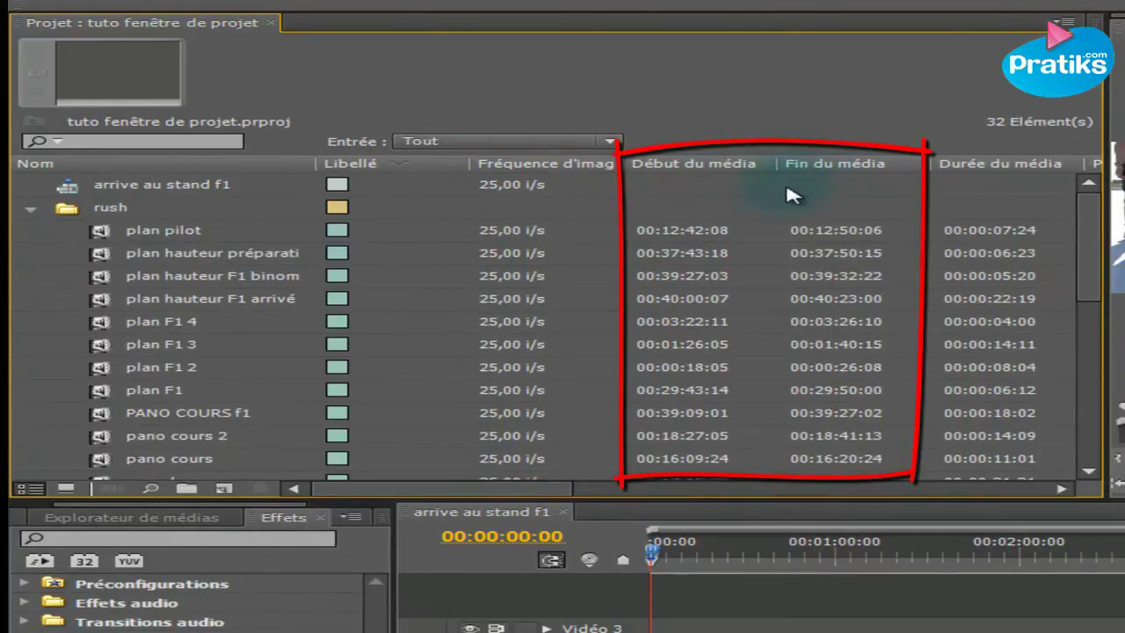
{"action": "left_click", "coordinate": [689, 227]}
{"action": "left_click", "coordinate": [843, 230]}
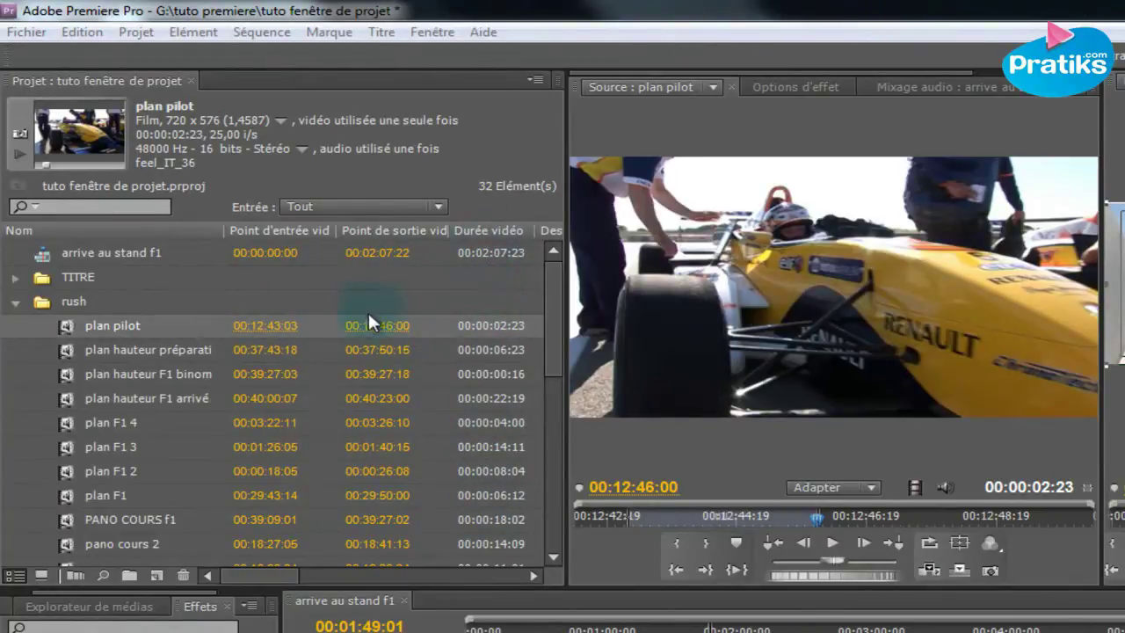
Set the plan pilot clip's in point to 00:12:42:24 and adjust its video out point to 00:12:44:24
{"action": "left_click", "coordinate": [229, 319]}
{"action": "left_click_drag", "start_coordinate": [74, 325], "coordinate": [860, 319]}
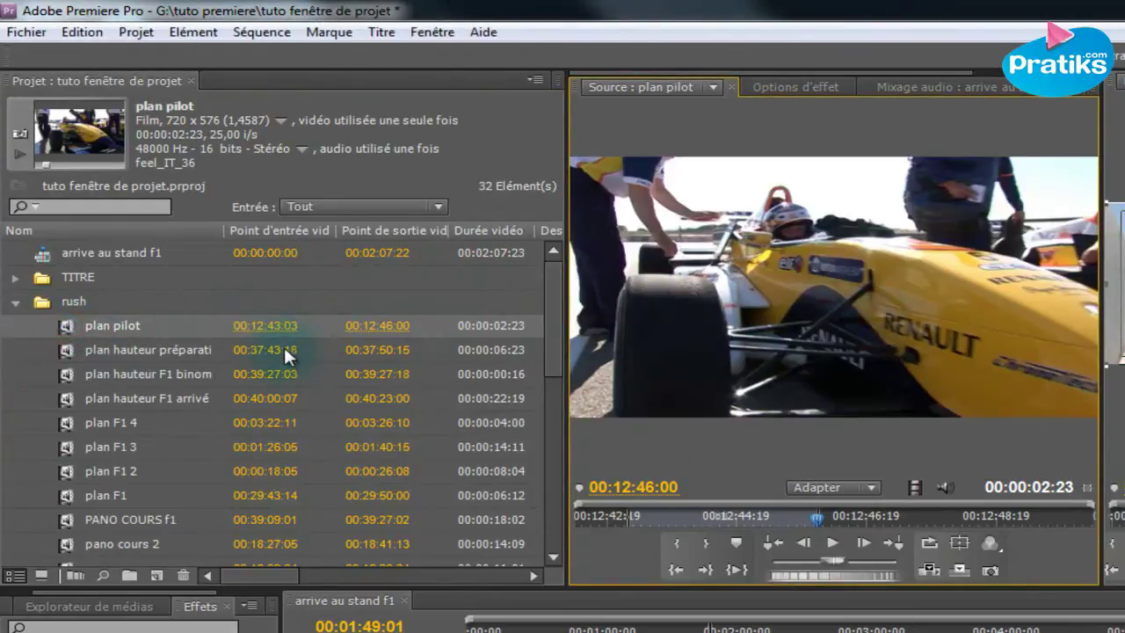
{"action": "left_click_drag", "start_coordinate": [811, 518], "coordinate": [618, 517]}
{"action": "key", "text": "i"}
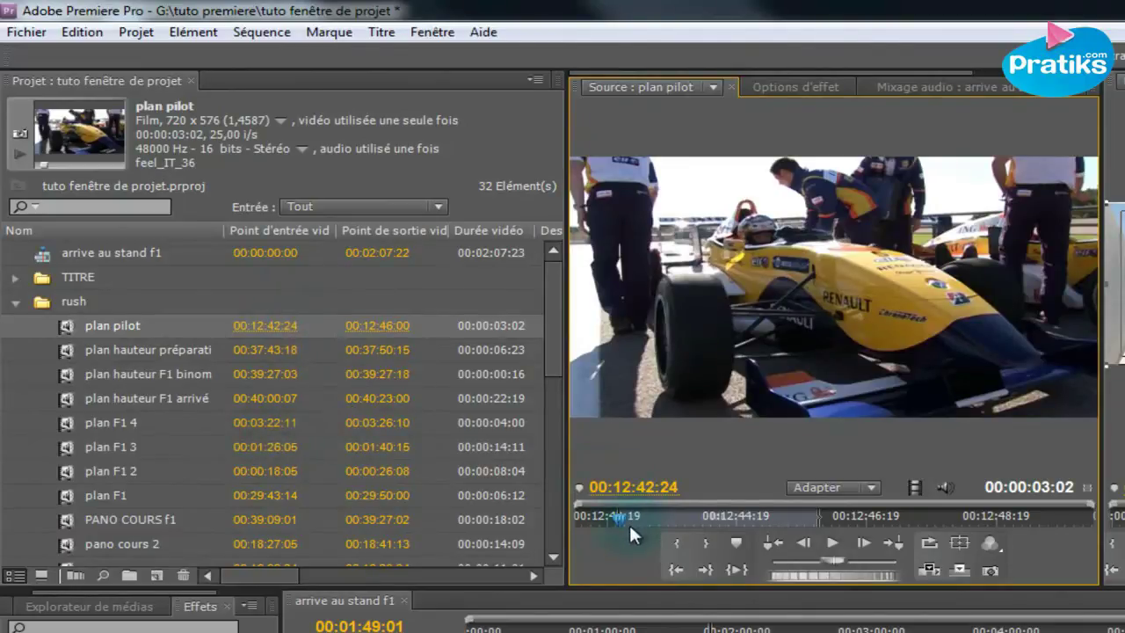
{"action": "left_click_drag", "start_coordinate": [624, 516], "coordinate": [841, 510]}
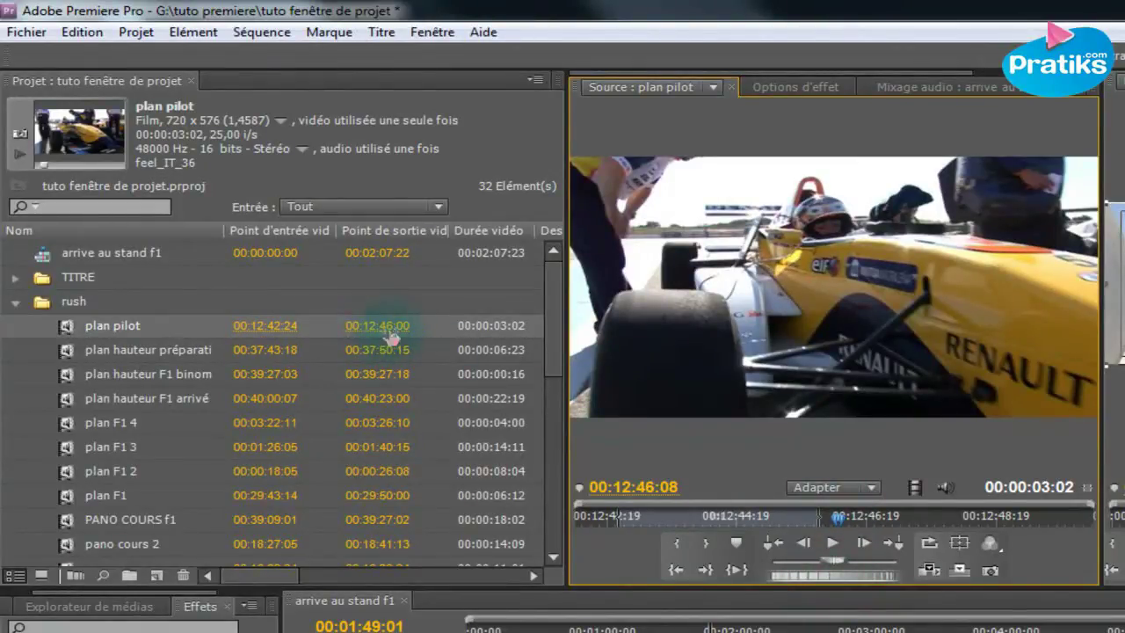
{"action": "left_click_drag", "start_coordinate": [380, 335], "coordinate": [377, 339]}
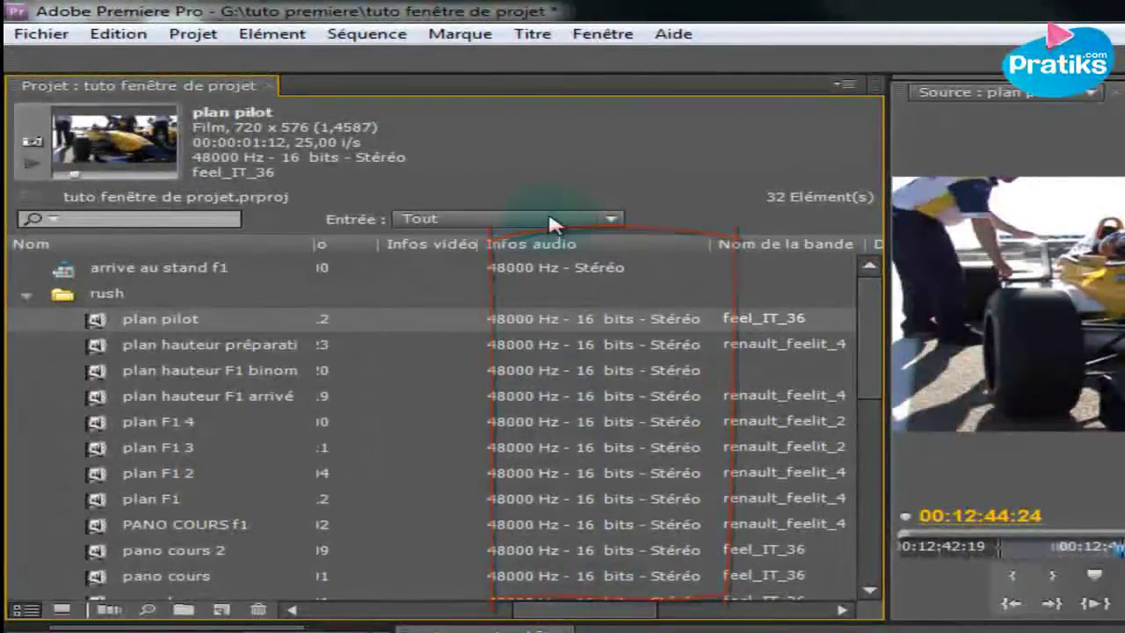
Examine the remaining clip columns for plan pilot, including audio info, tape name, Description, Remarque, Etat and Bon(ne)
{"action": "scroll", "coordinate": [545, 618], "scroll_direction": "right", "scroll_amount": 1}
{"action": "left_click_drag", "start_coordinate": [545, 618], "coordinate": [633, 612]}
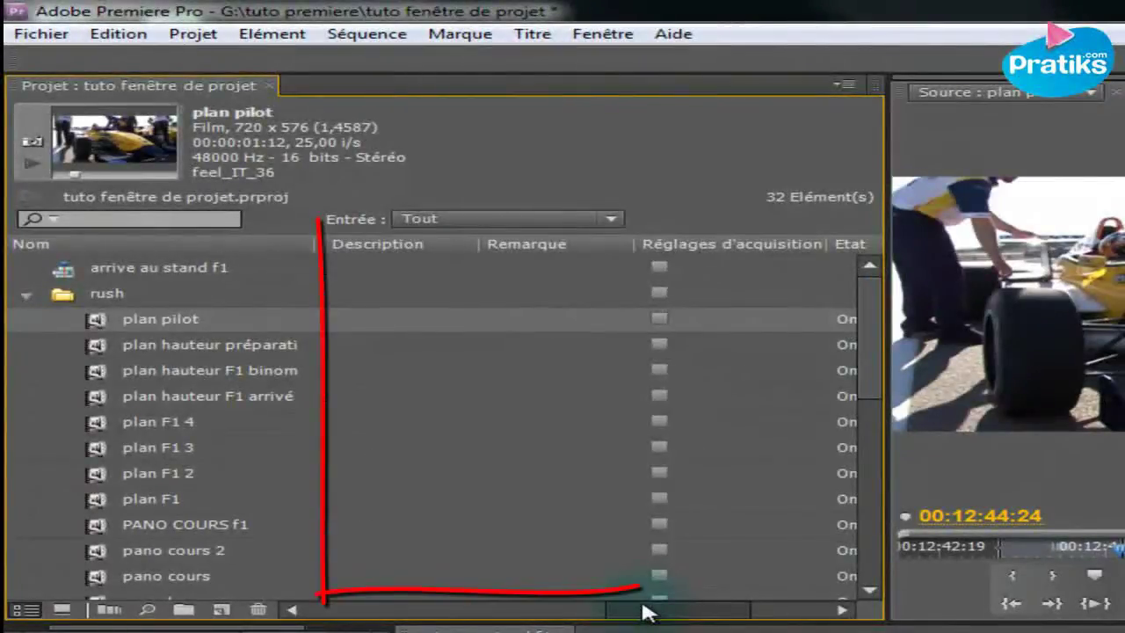
{"action": "left_click_drag", "start_coordinate": [640, 615], "coordinate": [646, 615]}
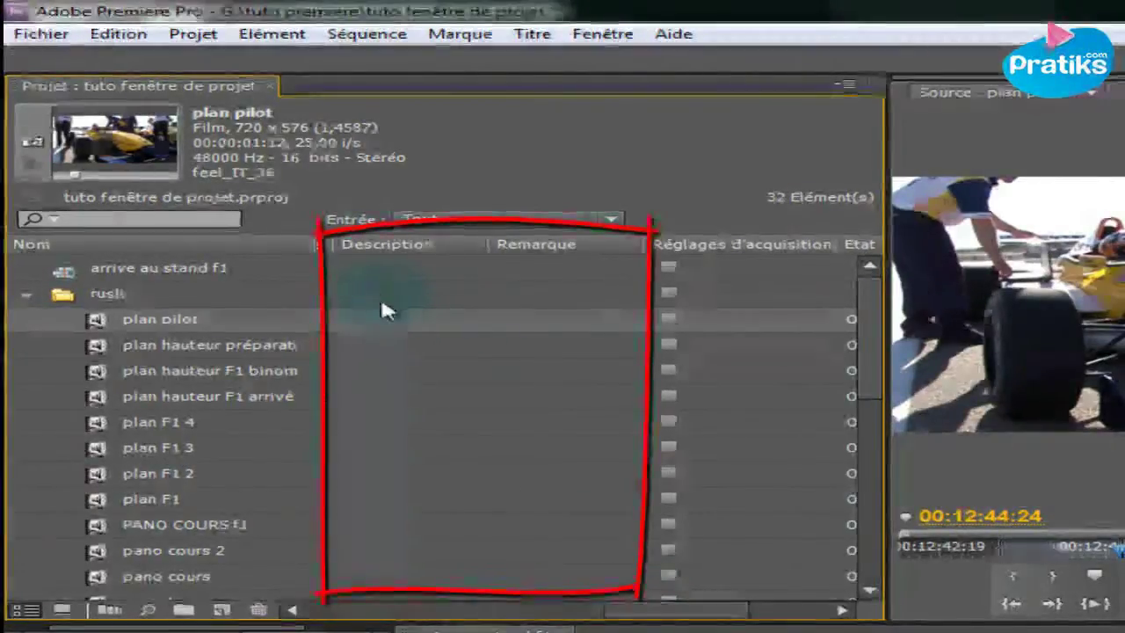
{"action": "left_click", "coordinate": [374, 319]}
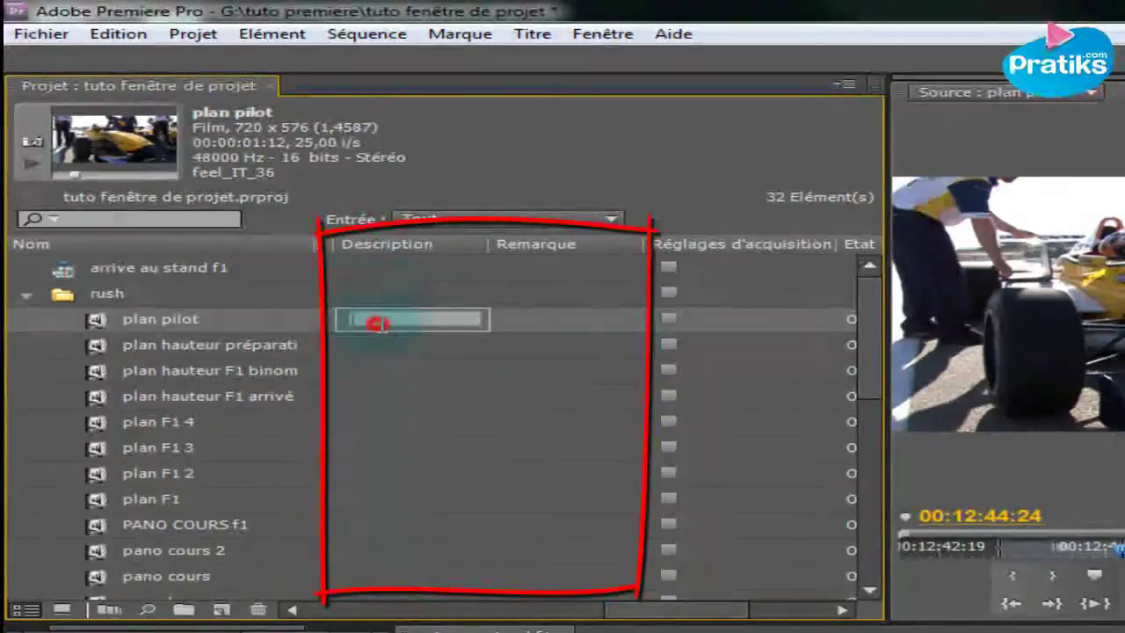
{"action": "left_click", "coordinate": [531, 321]}
{"action": "mouse_move", "coordinate": [673, 613]}
{"action": "left_mouse_down"}
{"action": "mouse_move", "coordinate": [722, 612]}
{"action": "mouse_move", "coordinate": [721, 596]}
{"action": "left_mouse_up"}
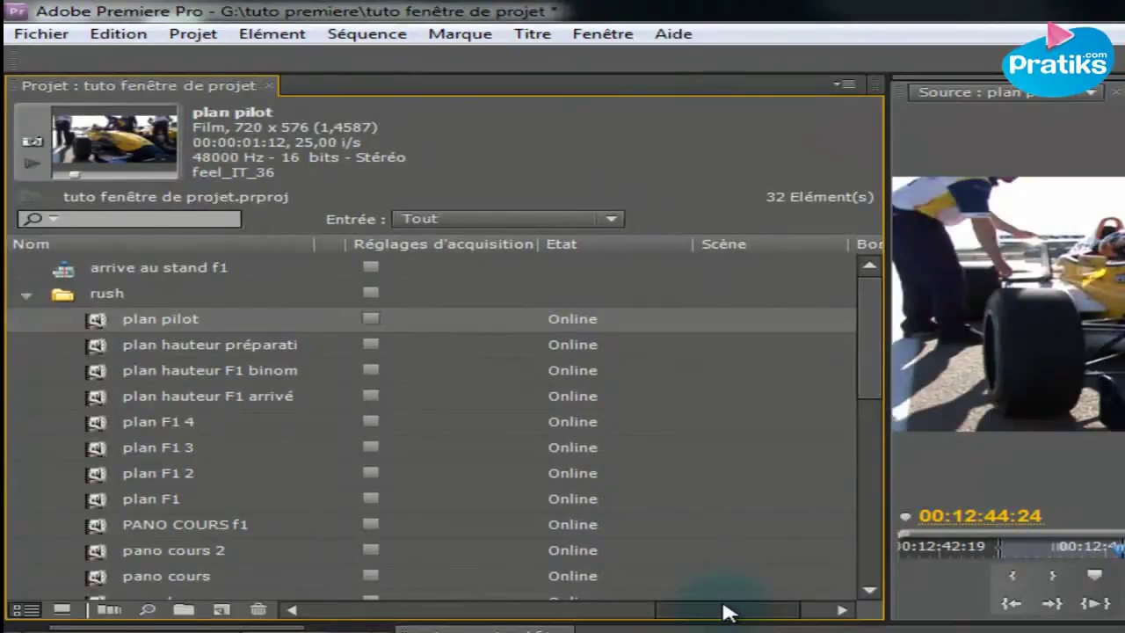
{"action": "left_click", "coordinate": [587, 320]}
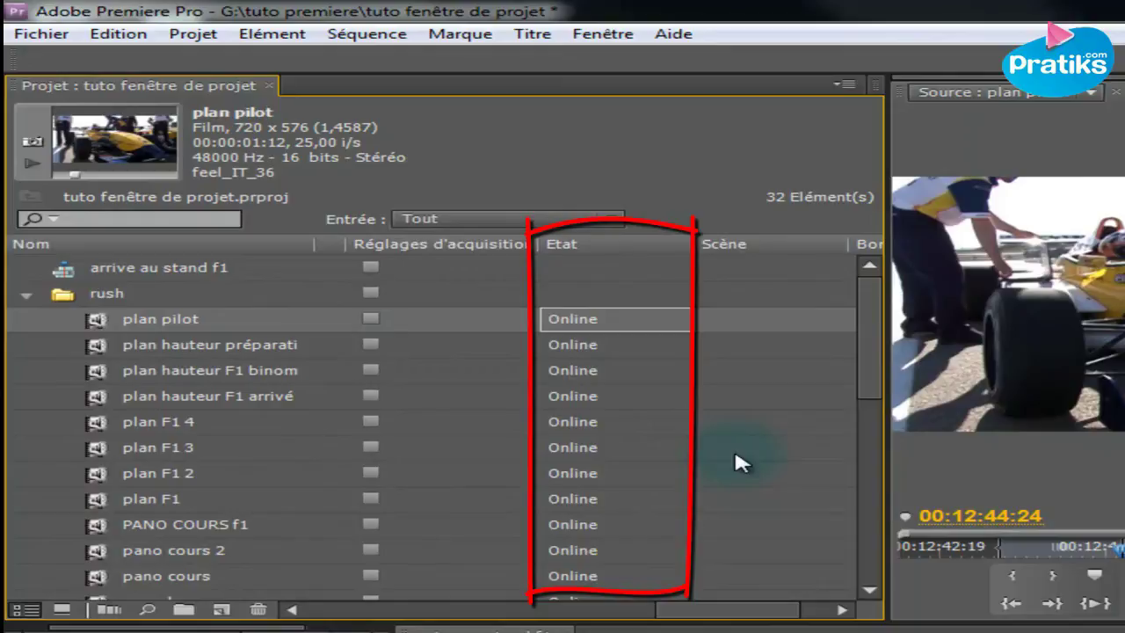
{"action": "left_click_drag", "start_coordinate": [756, 609], "coordinate": [779, 609]}
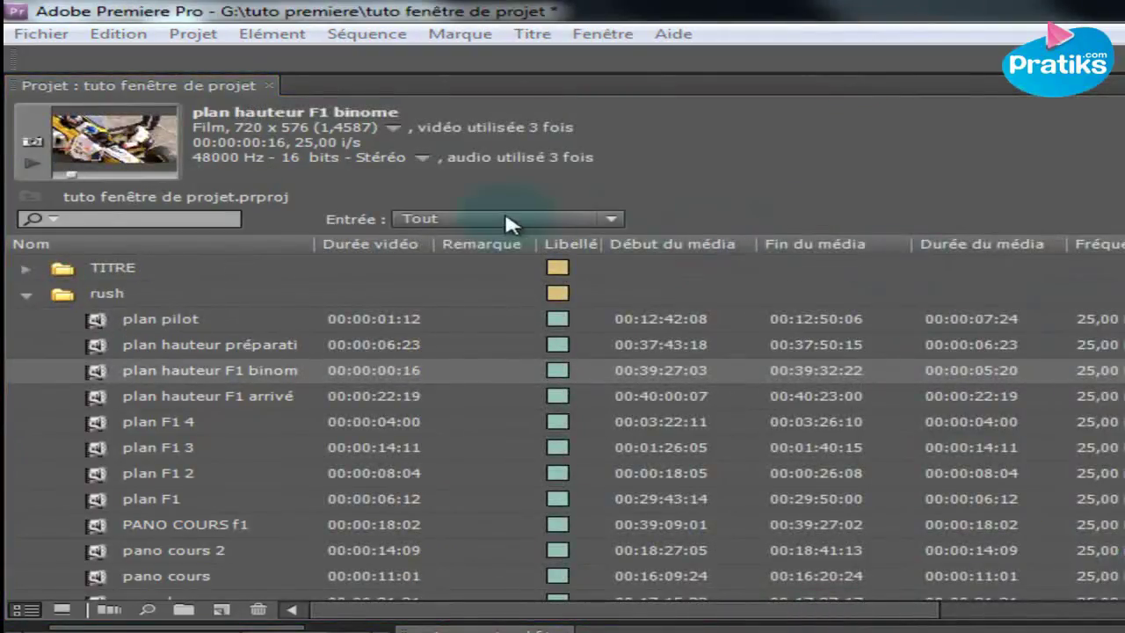
Try moving the Durée du média column directly after the Durée vidéo column
{"action": "left_click", "coordinate": [1024, 245]}
{"action": "mouse_move", "coordinate": [457, 249]}
{"action": "left_mouse_down"}
{"action": "mouse_move", "coordinate": [657, 243]}
{"action": "mouse_move", "coordinate": [454, 248]}
{"action": "left_mouse_up"}
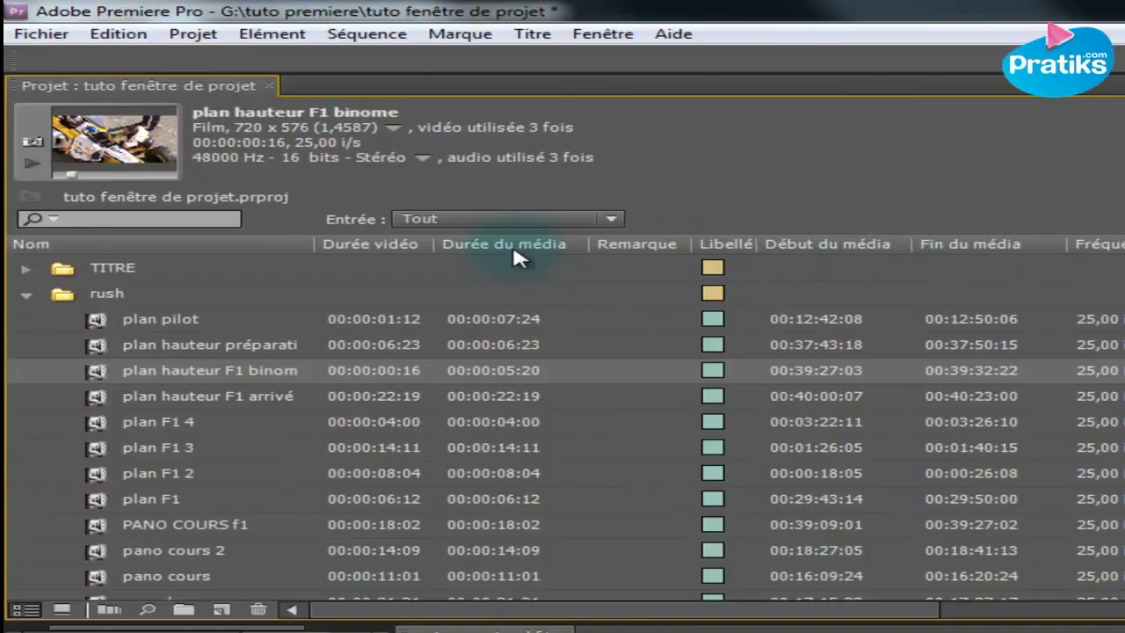
Move the Description column directly after Nom and narrow the project panel to just past the Description column
{"action": "left_click", "coordinate": [1026, 620]}
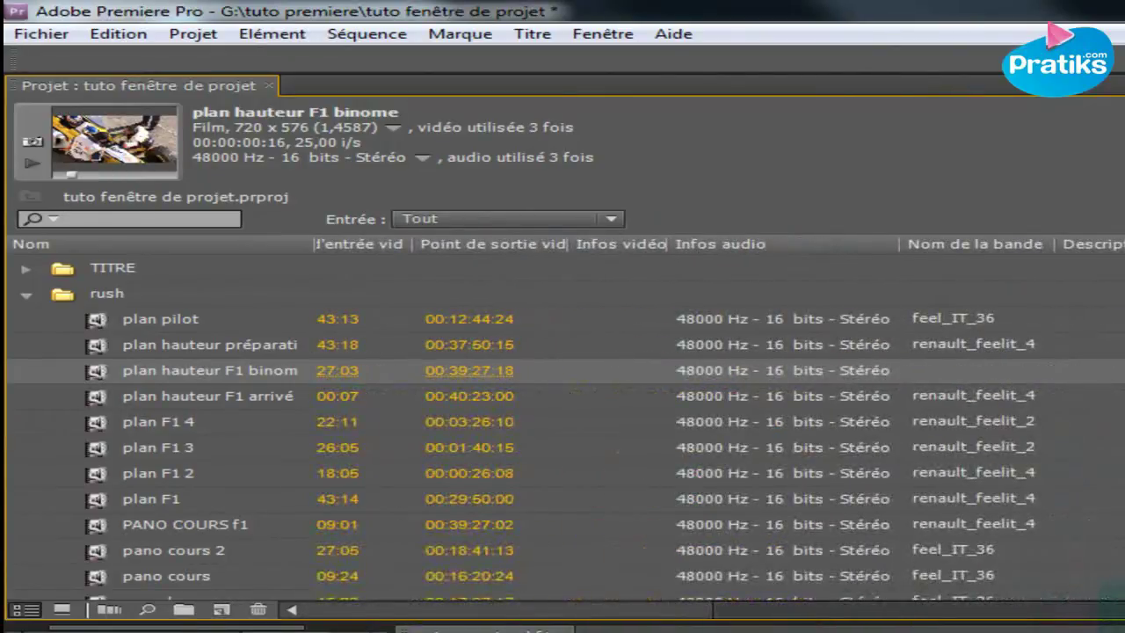
{"action": "scroll", "coordinate": [1067, 615], "scroll_direction": "left", "scroll_amount": 3}
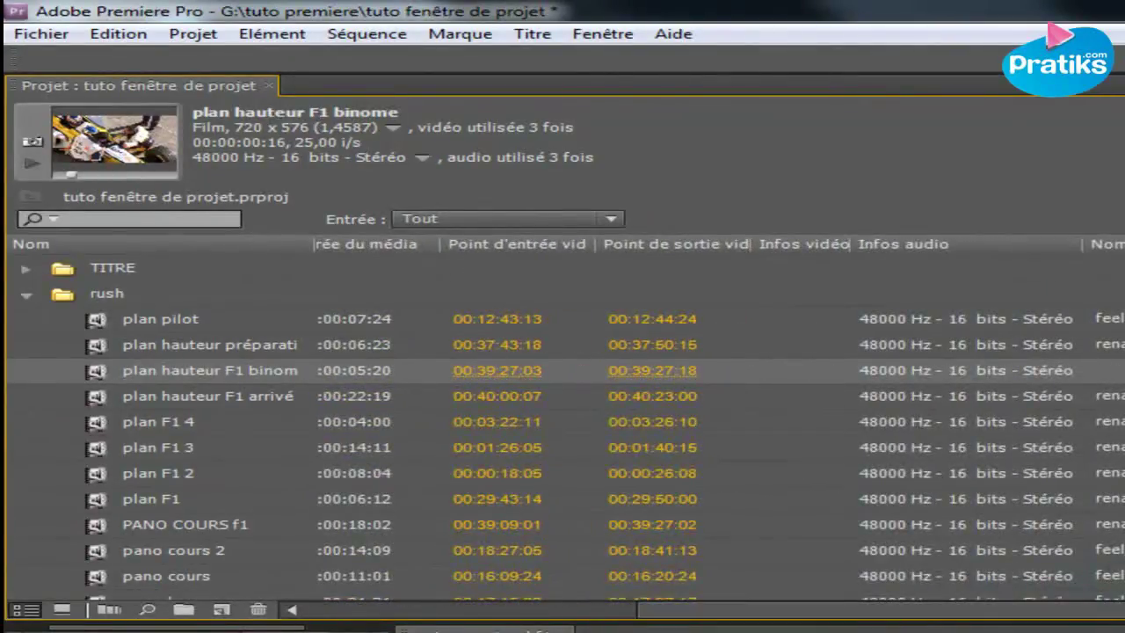
{"action": "scroll", "coordinate": [448, 246], "scroll_direction": "left", "scroll_amount": 5}
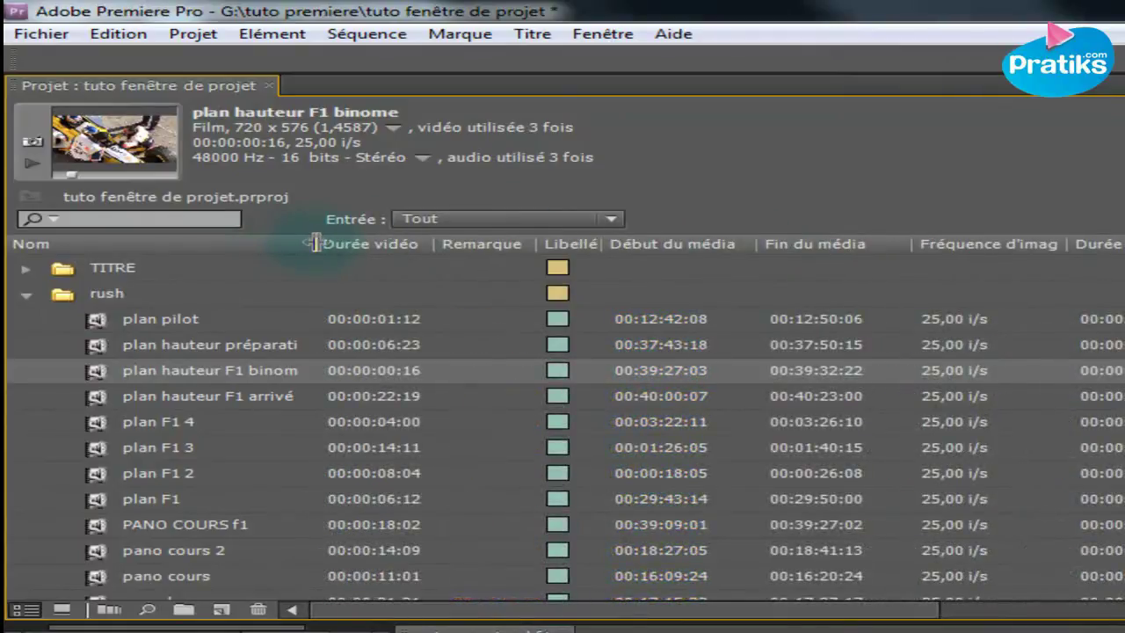
{"action": "left_click_drag", "start_coordinate": [337, 247], "coordinate": [334, 249]}
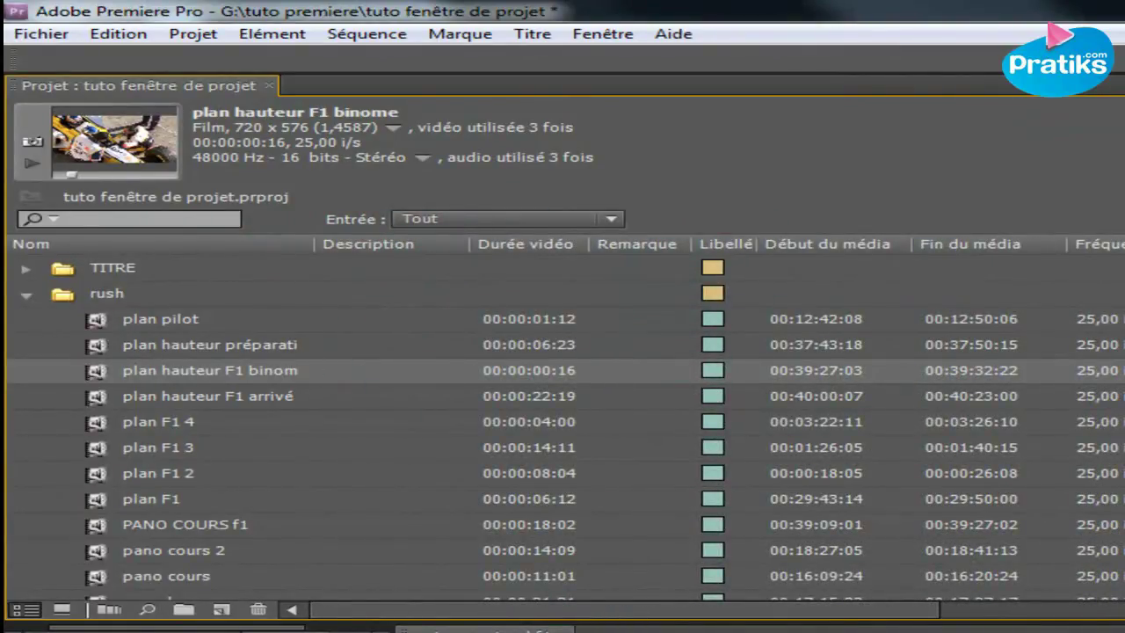
{"action": "left_click_drag", "start_coordinate": [1116, 235], "coordinate": [552, 273]}
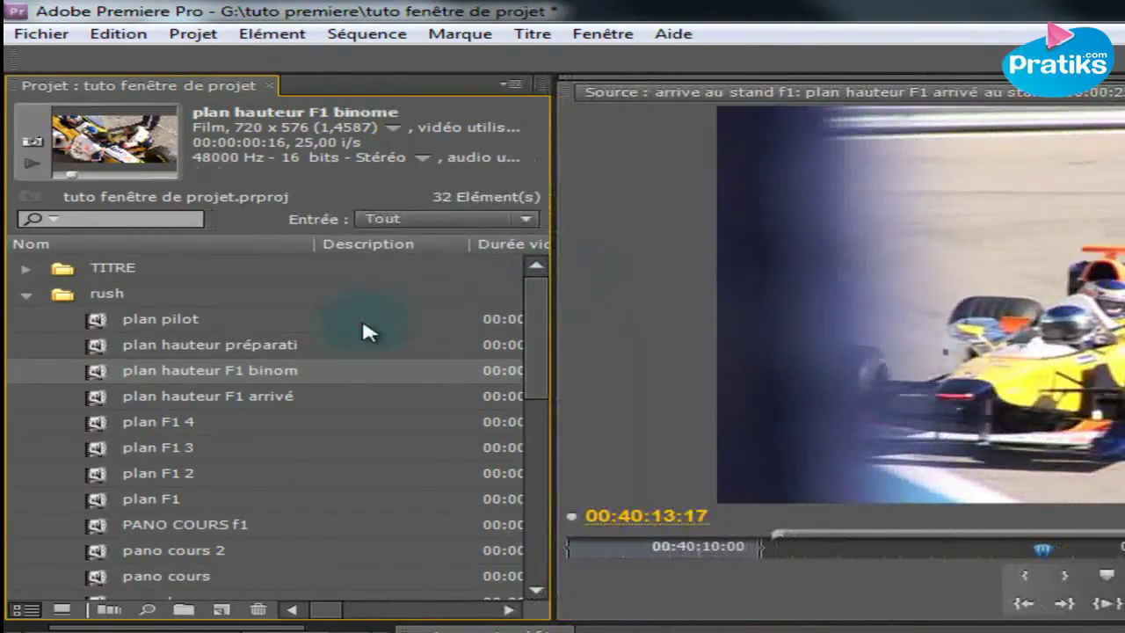
Open the Description field of several rush clips in turn, including plan F1 3 and plan hauteur F1 arrivé au stand
{"action": "left_click", "coordinate": [361, 318]}
{"action": "left_click", "coordinate": [384, 342]}
{"action": "left_click", "coordinate": [377, 370]}
{"action": "left_click", "coordinate": [356, 446]}
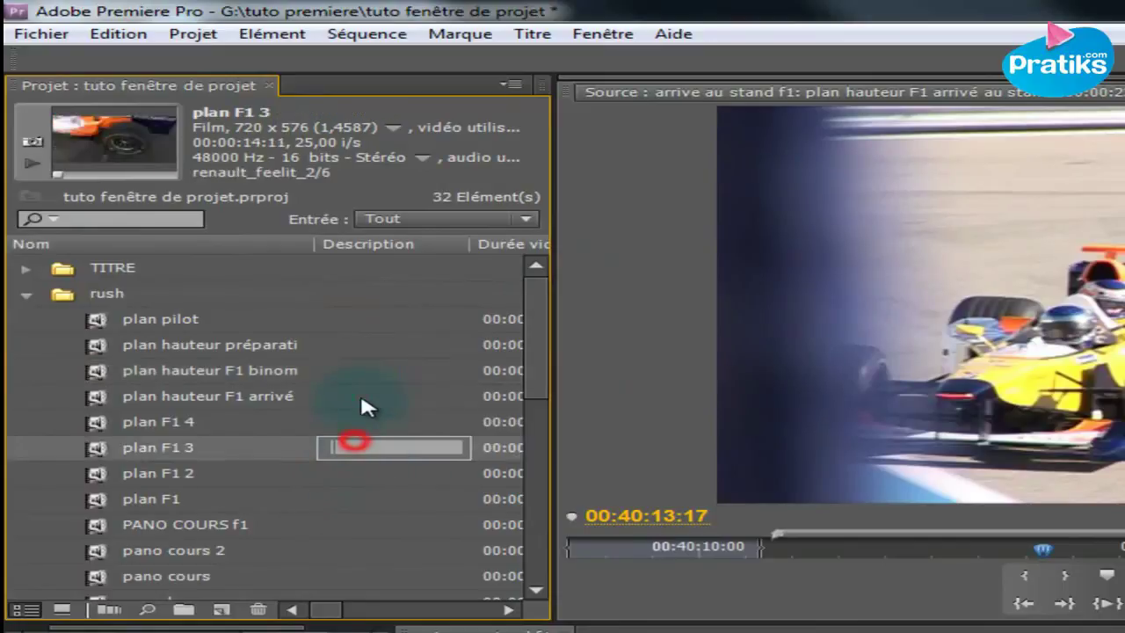
{"action": "left_click", "coordinate": [360, 395]}
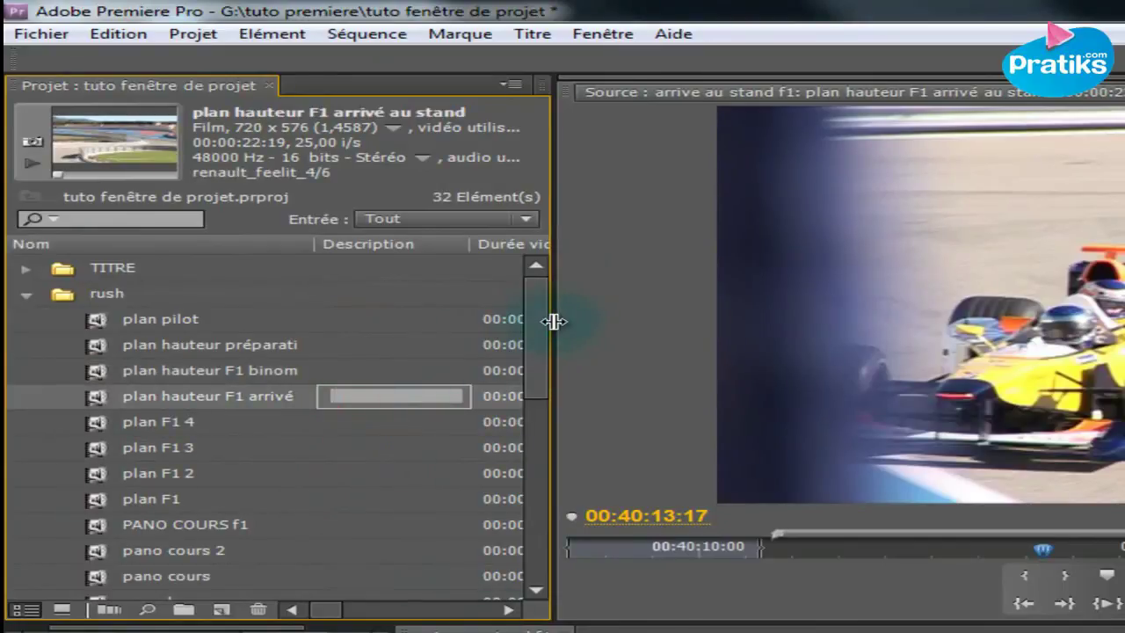
{"action": "key", "text": "grave"}
{"action": "left_click_drag", "start_coordinate": [527, 243], "coordinate": [622, 241]}
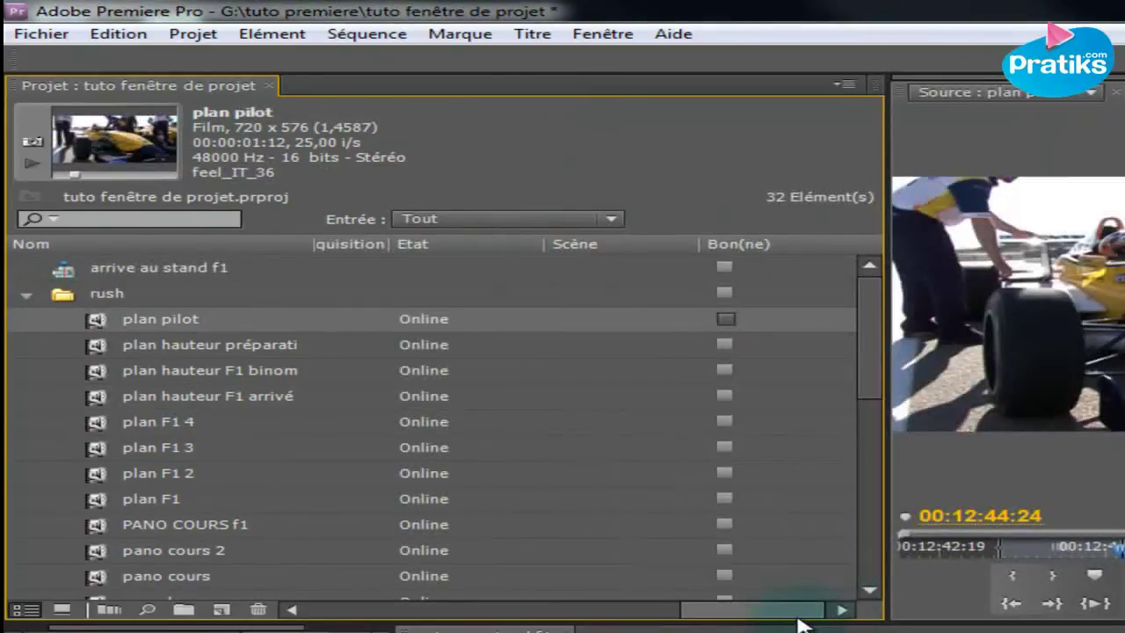
{"action": "left_click_drag", "start_coordinate": [798, 620], "coordinate": [414, 617]}
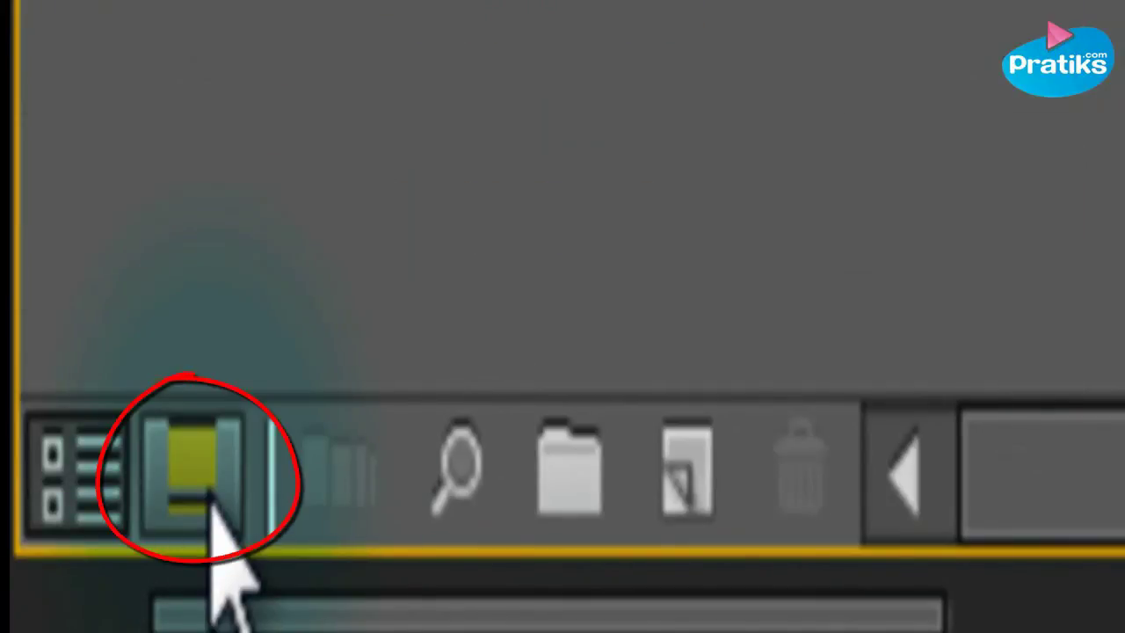
Show the project as icons, open the rush bin in its own window, and look through its clip thumbnails
{"action": "left_click", "coordinate": [204, 497]}
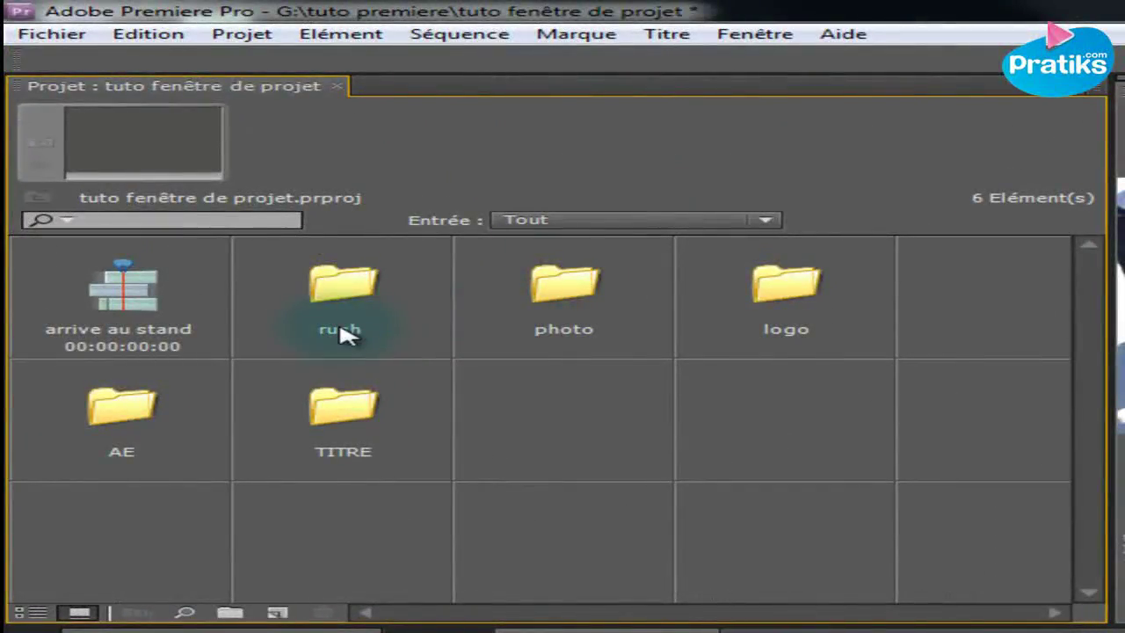
{"action": "double_click", "coordinate": [334, 290]}
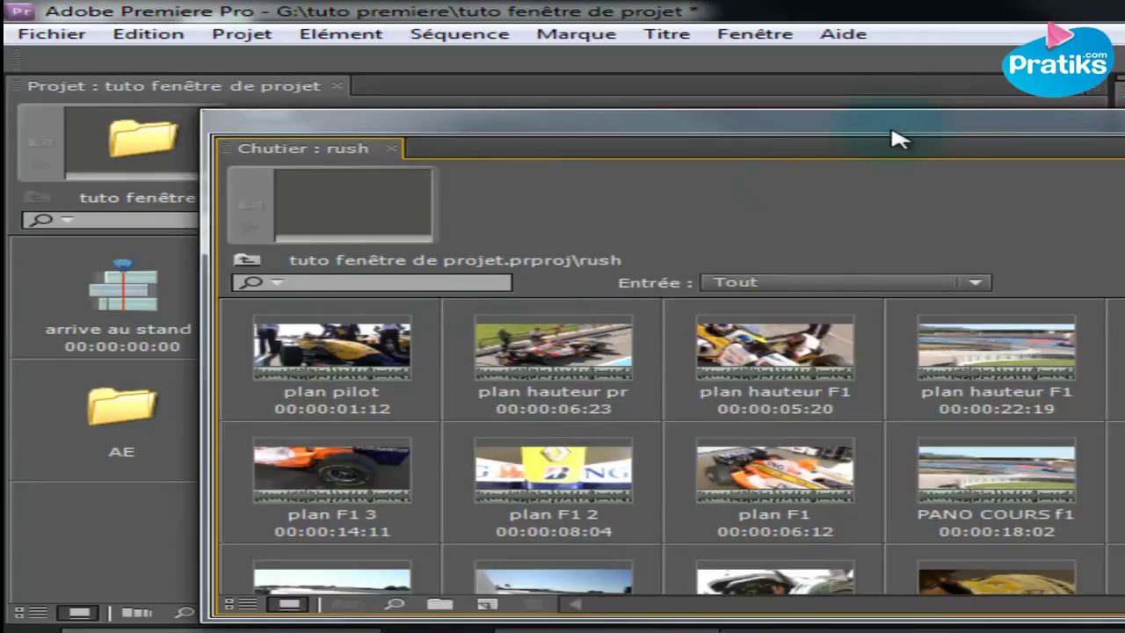
{"action": "left_click_drag", "start_coordinate": [896, 139], "coordinate": [1116, 101]}
{"action": "scroll", "coordinate": [800, 404], "scroll_direction": "down", "scroll_amount": 5}
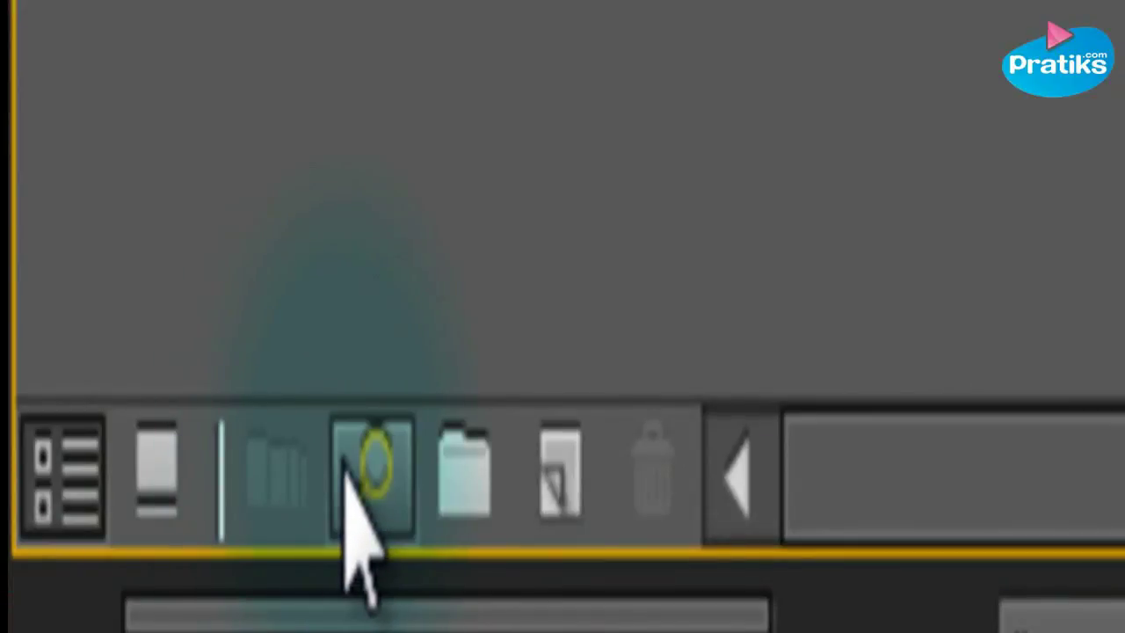
Open the project's Find dialog, view the available search columns, and close it without searching
{"action": "left_click", "coordinate": [347, 475]}
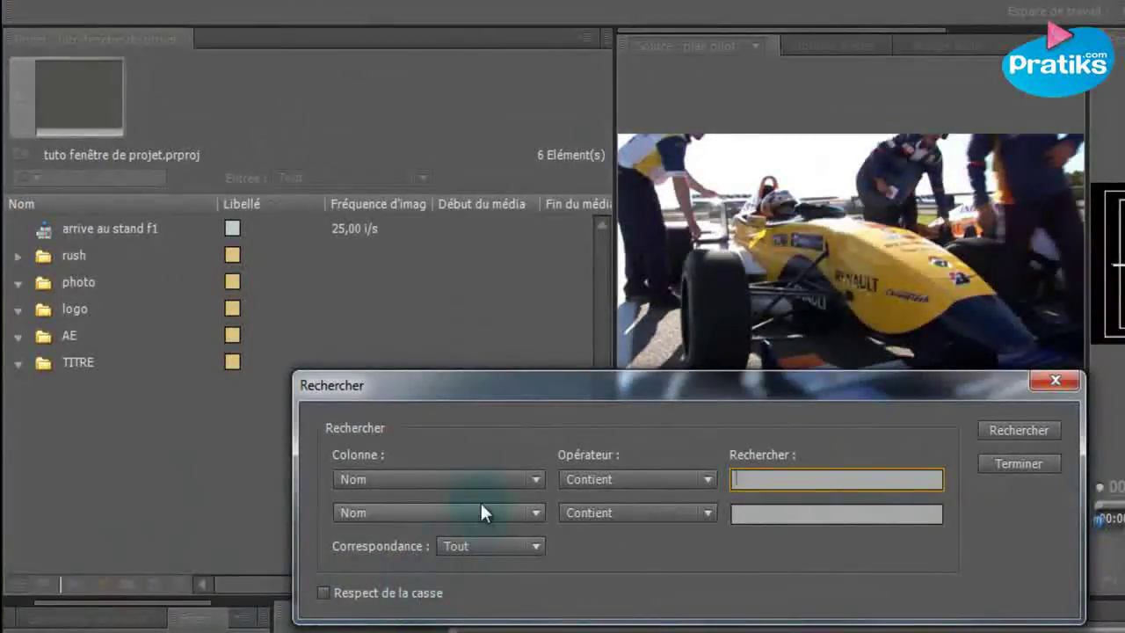
{"action": "left_click", "coordinate": [528, 479]}
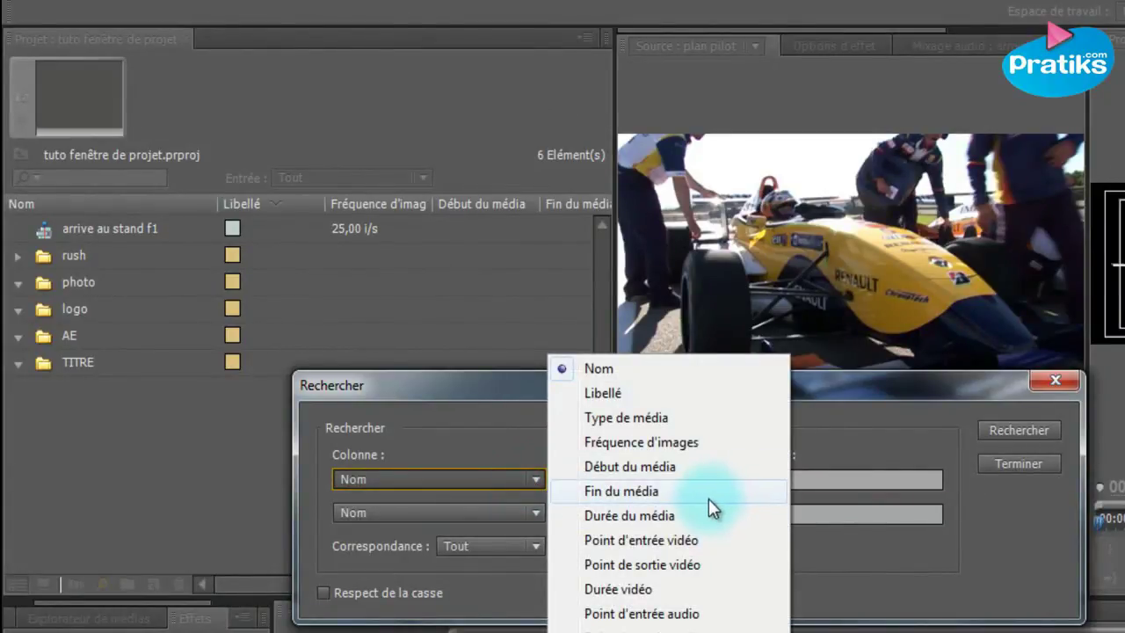
{"action": "key", "text": "Escape"}
{"action": "key", "text": "Escape"}
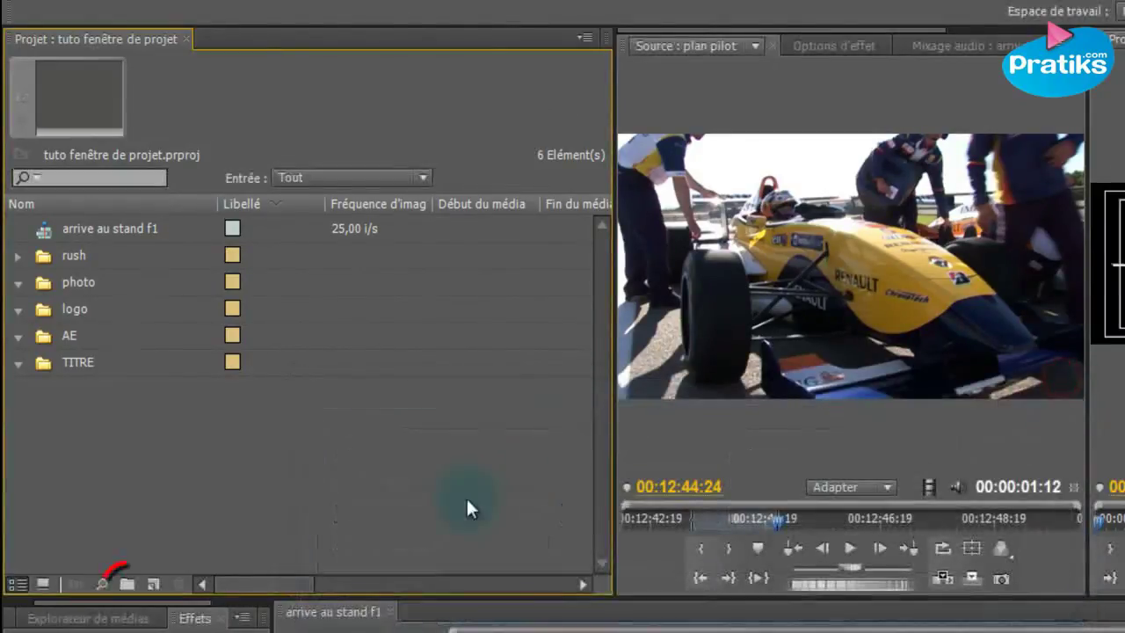
Create a new bin at the project root, below TITRE, keeping its default name
{"action": "left_click", "coordinate": [129, 585]}
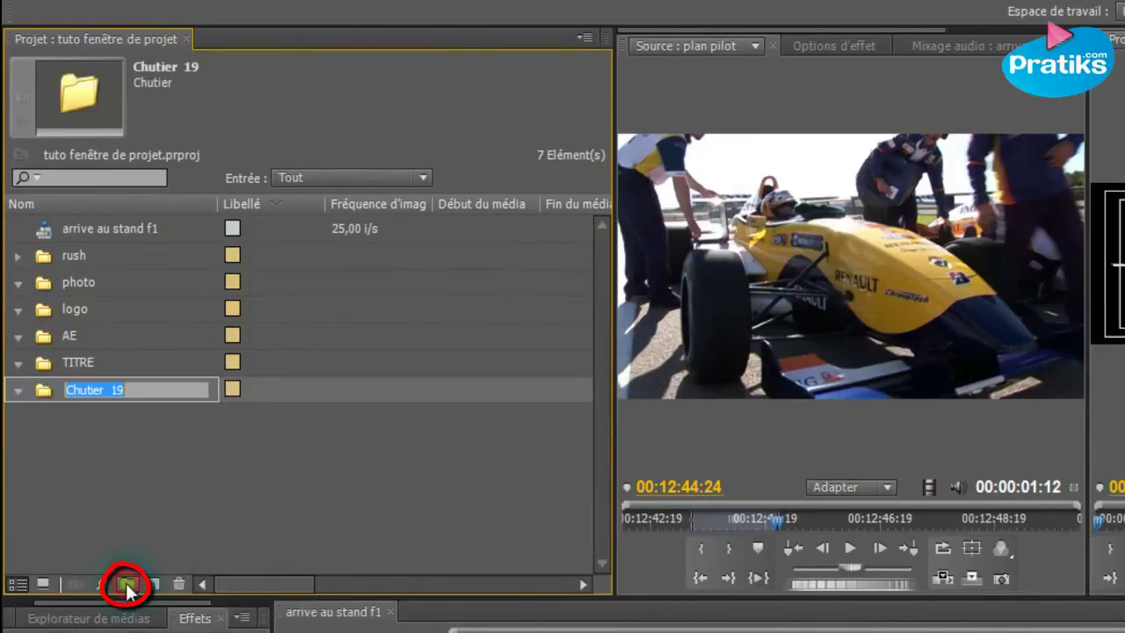
{"action": "left_click", "coordinate": [128, 584]}
{"action": "left_click", "coordinate": [129, 584]}
{"action": "left_click", "coordinate": [129, 583]}
Examine the types of new item that can be created in the project, and close the list without choosing one
{"action": "left_click", "coordinate": [153, 585]}
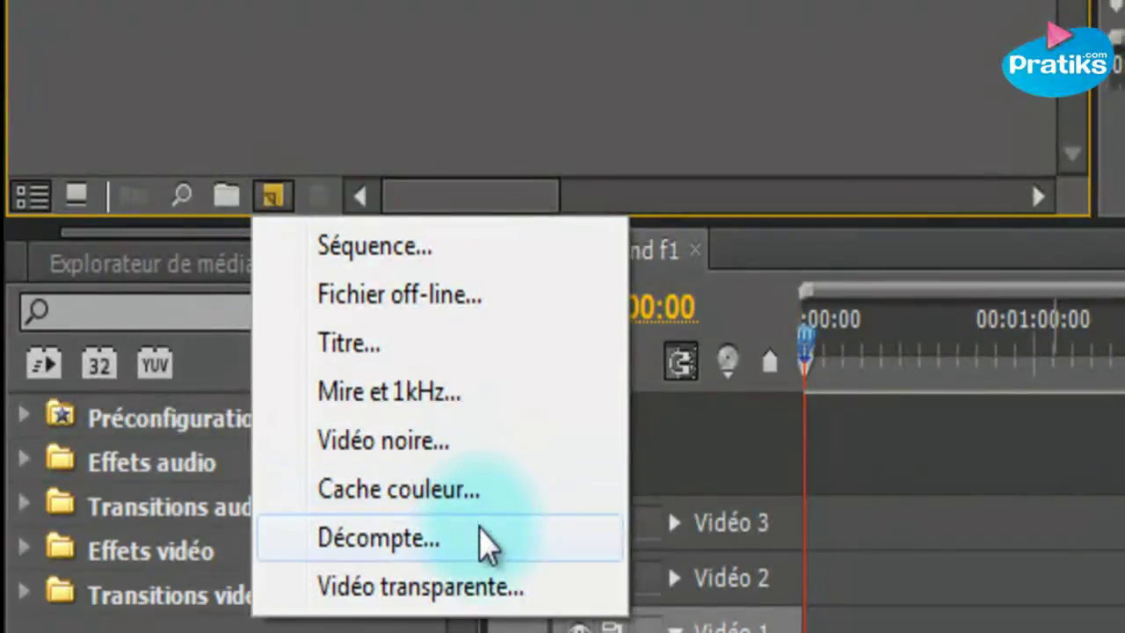
{"action": "left_click", "coordinate": [272, 195]}
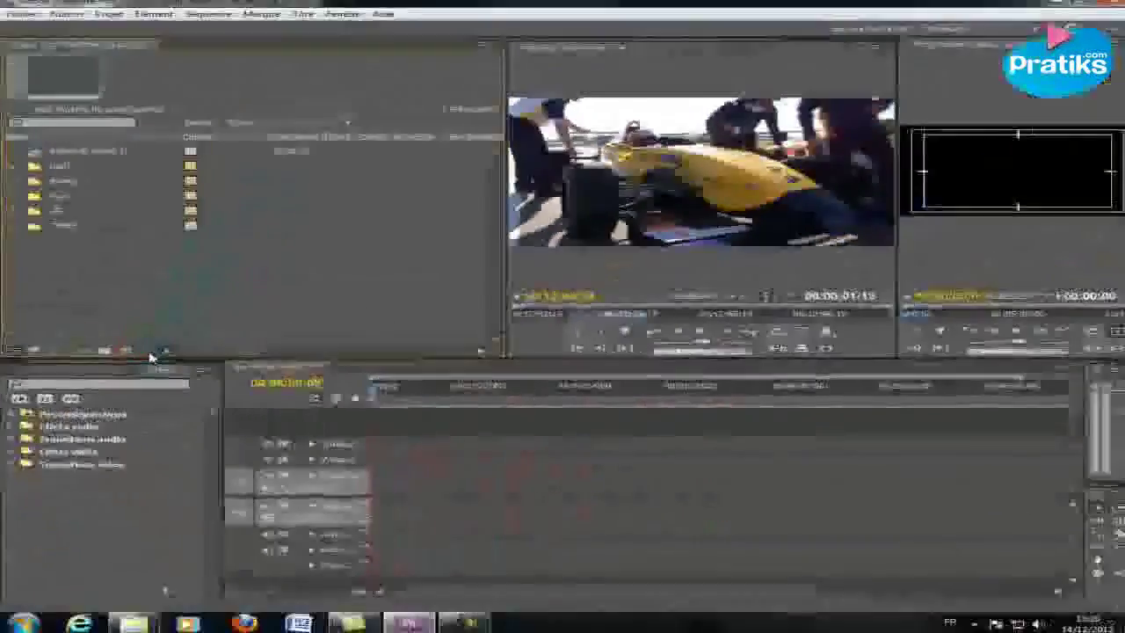